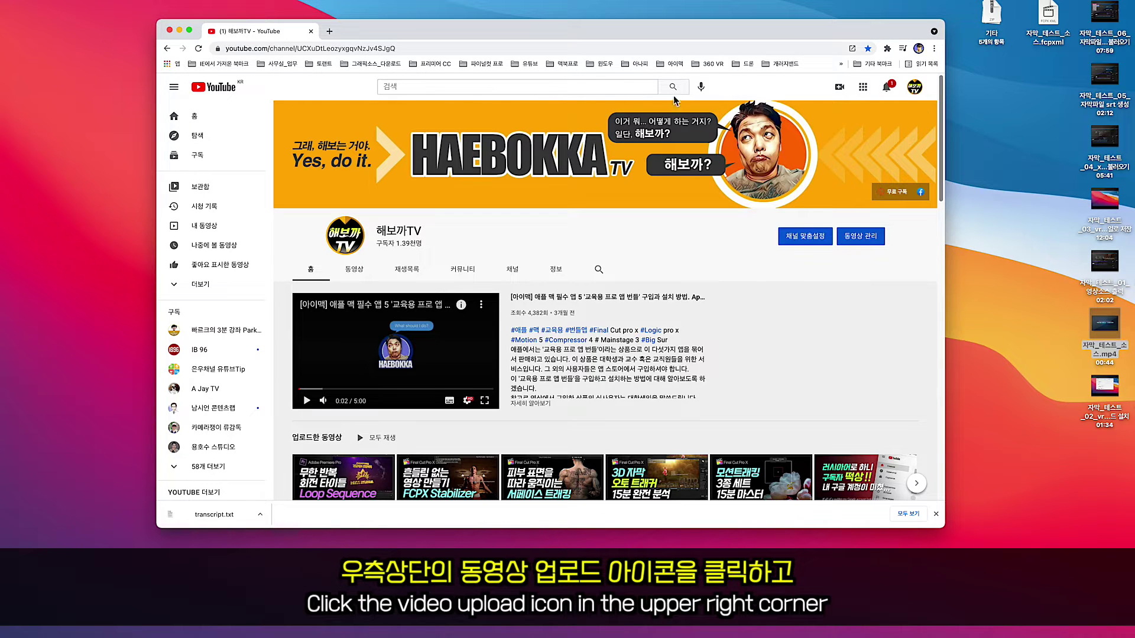
# Start a new video upload and drop the desktop video file onto the upload area.
pyautogui.click(839, 87)
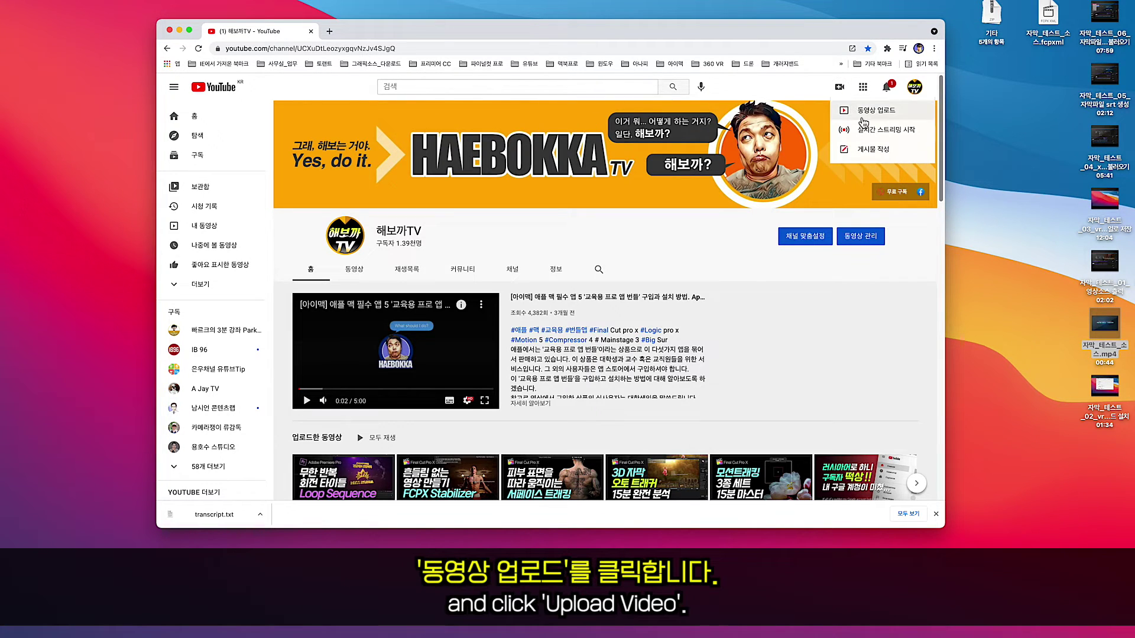
pyautogui.click(861, 112)
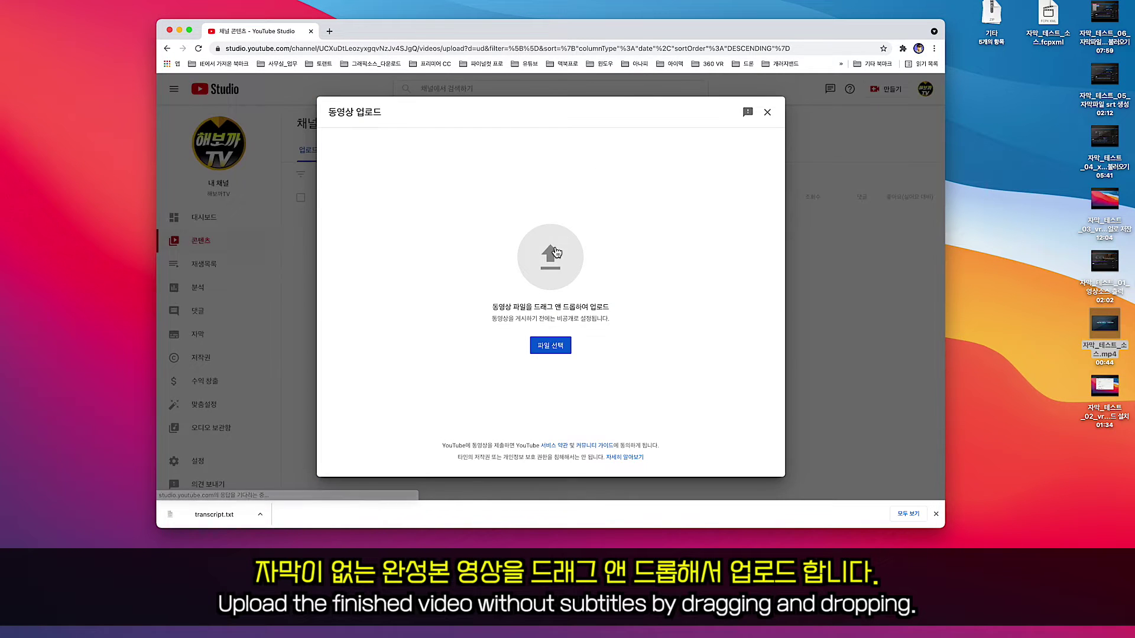
pyautogui.moveTo(1107, 329); pyautogui.dragTo(554, 254)
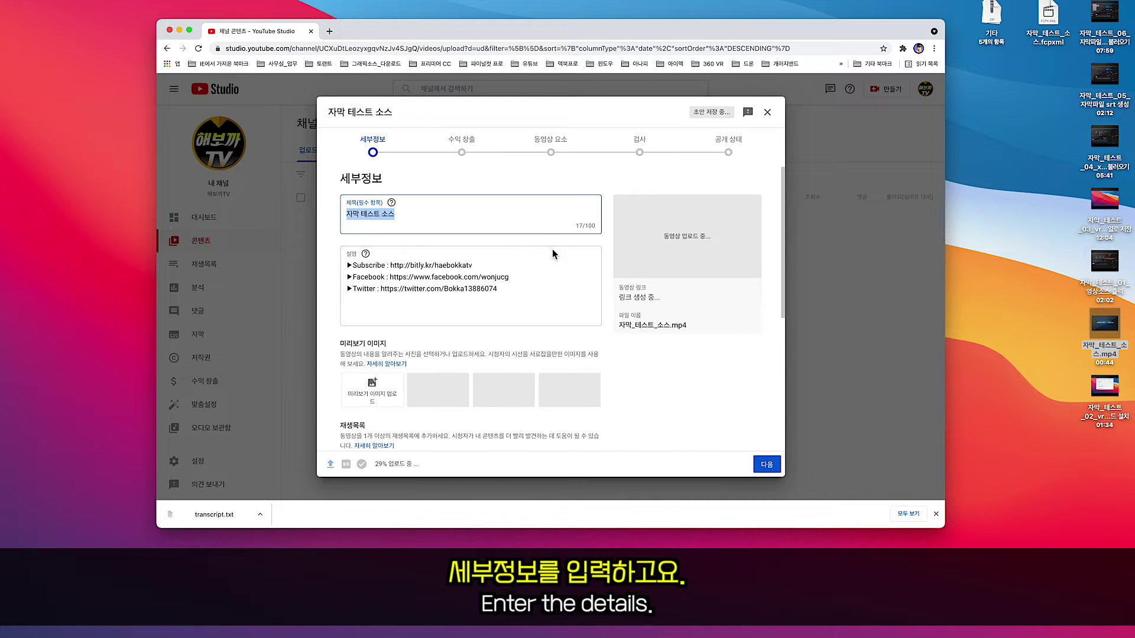
# Title the video '자막 테스트 소스_01', paste the music-credit description, and continue to monetization.
pyautogui.write('테스트_01')
pyautogui.click(392, 267)
pyautogui.write("▶Song : NOMA - Summer ▶Follow Artist : http://bit.ly/2LsRuWO ▶Music promoted by DayDreamSound : https://youtu.be/5Z4jTfbDgygLet's")
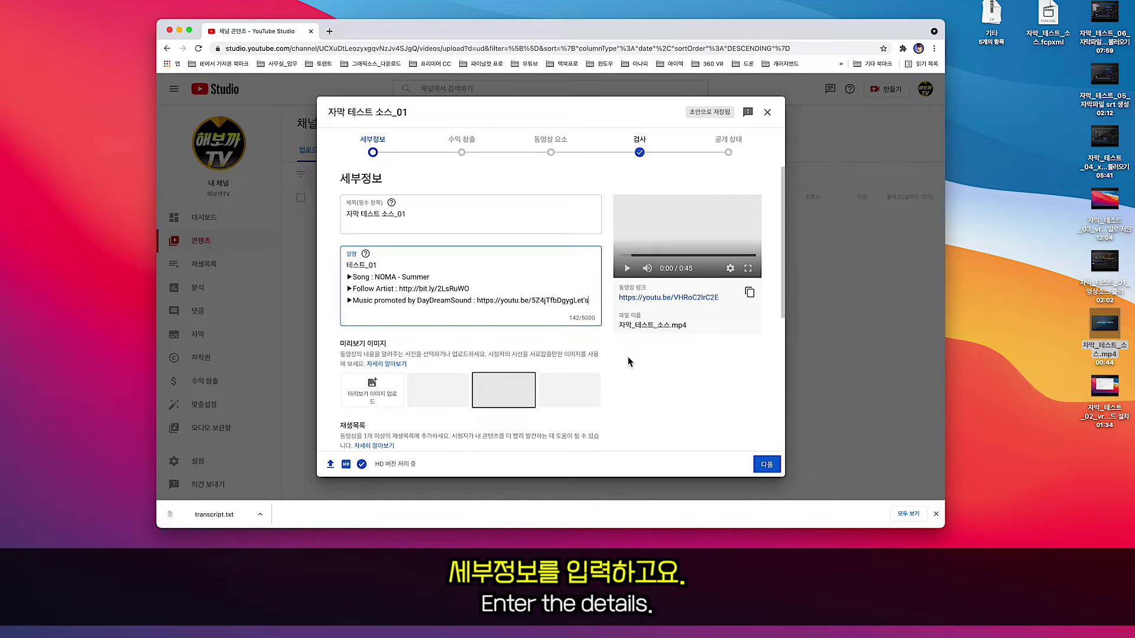
pyautogui.scroll(-5, 660, 393)
pyautogui.scroll(-5, 658, 387)
pyautogui.click(767, 464)
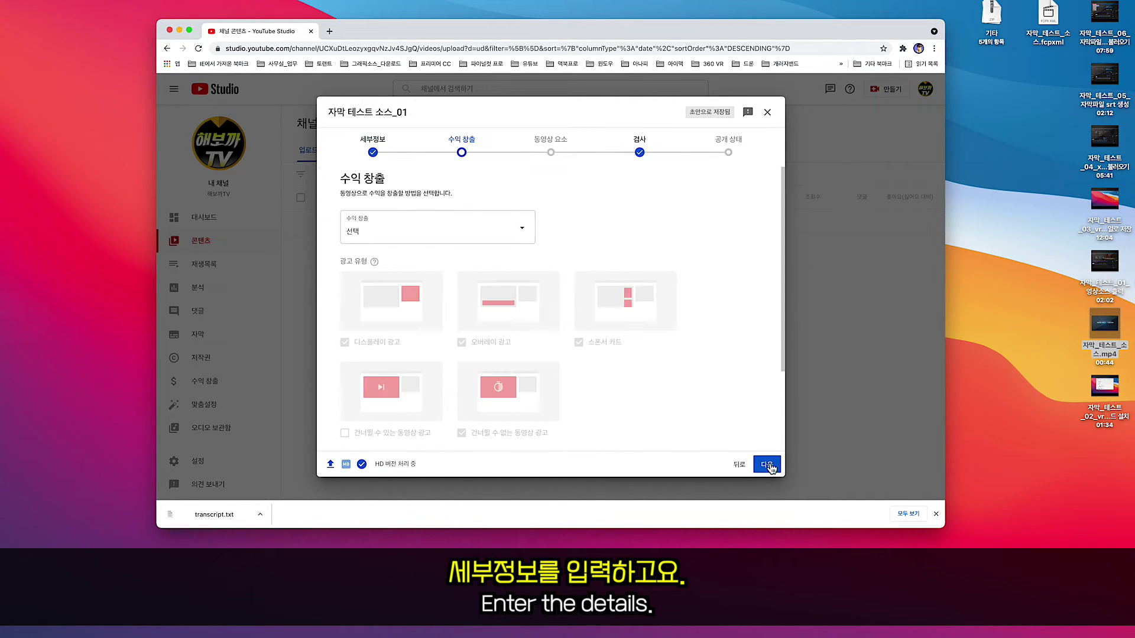
# Upload the timed Korean subtitle file original-자막_테스트_소스.srt from the desktop.
pyautogui.click(767, 466)
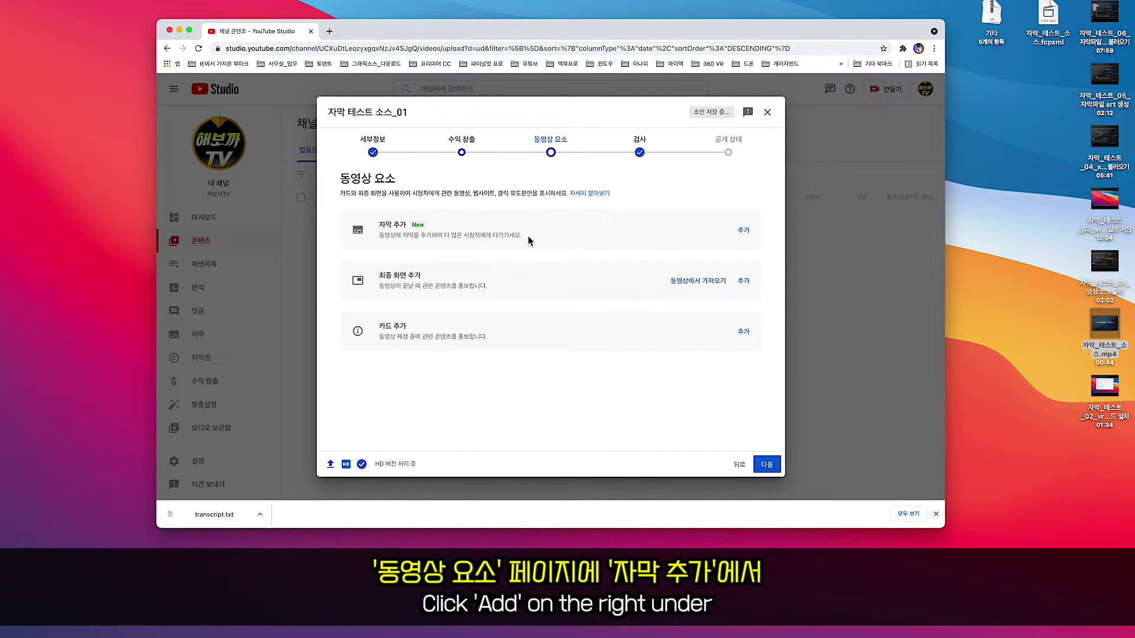
pyautogui.click(743, 230)
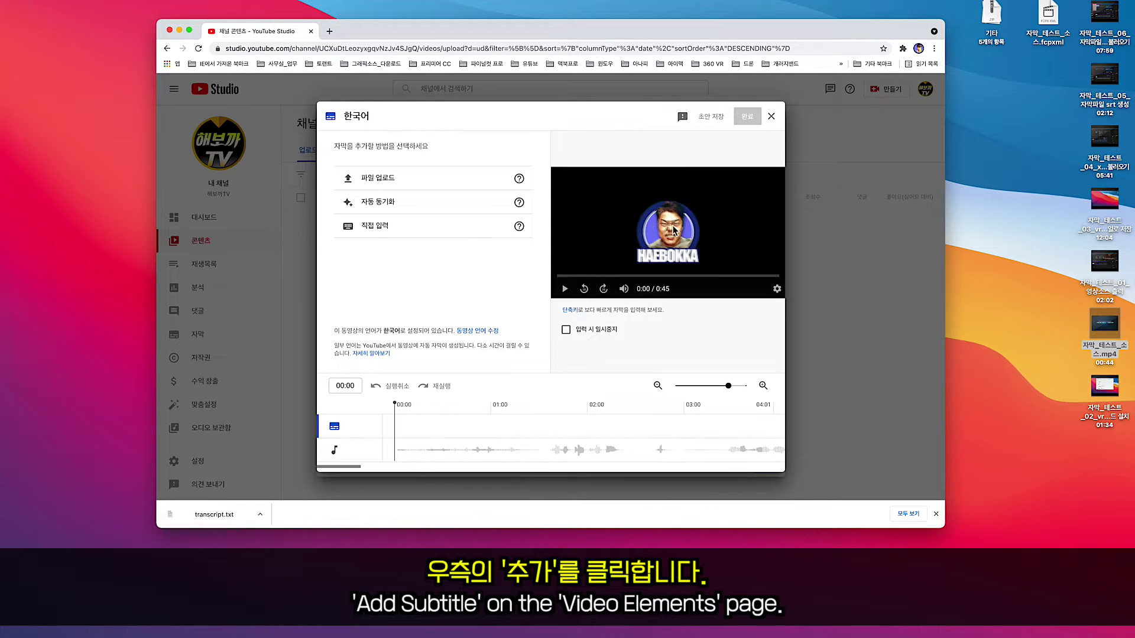
pyautogui.click(385, 183)
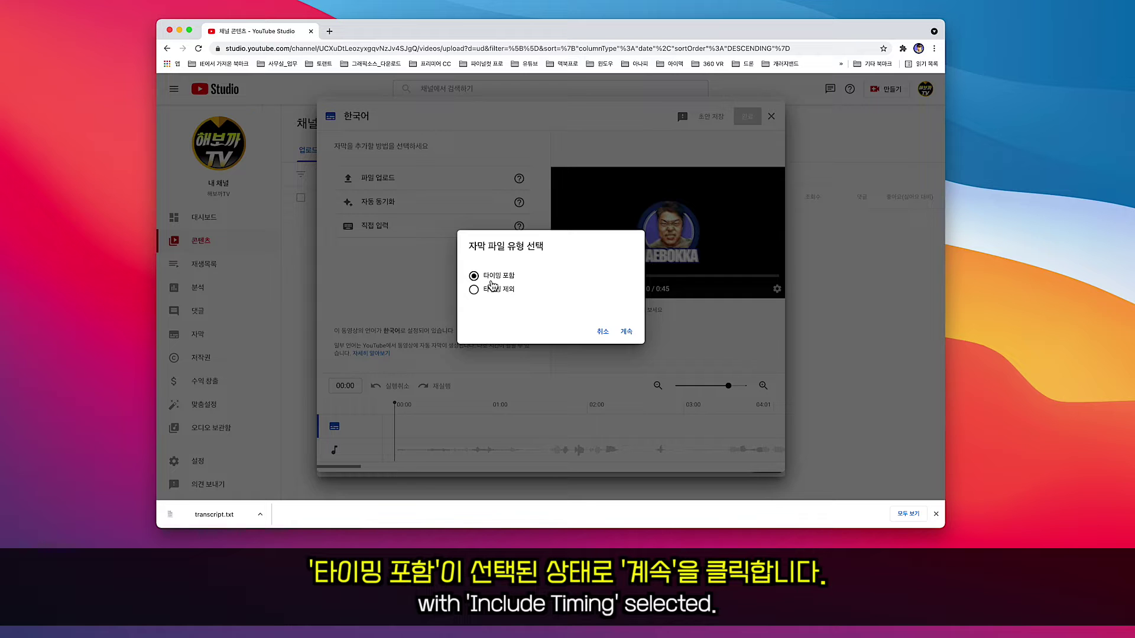
pyautogui.click(627, 334)
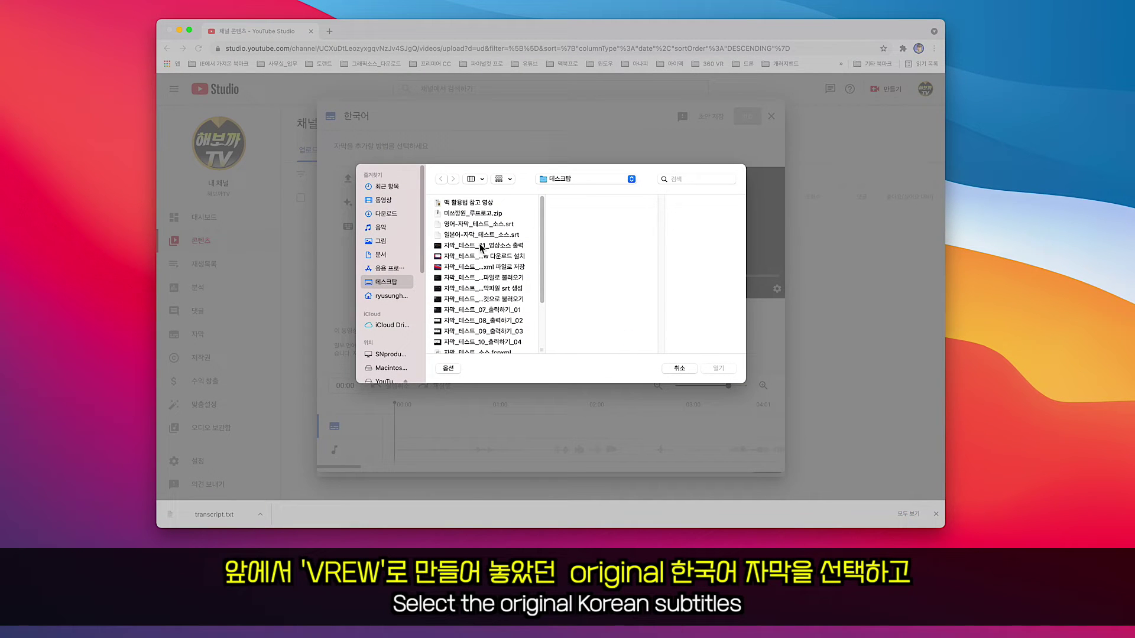
pyautogui.moveTo(541, 230); pyautogui.dragTo(540, 275)
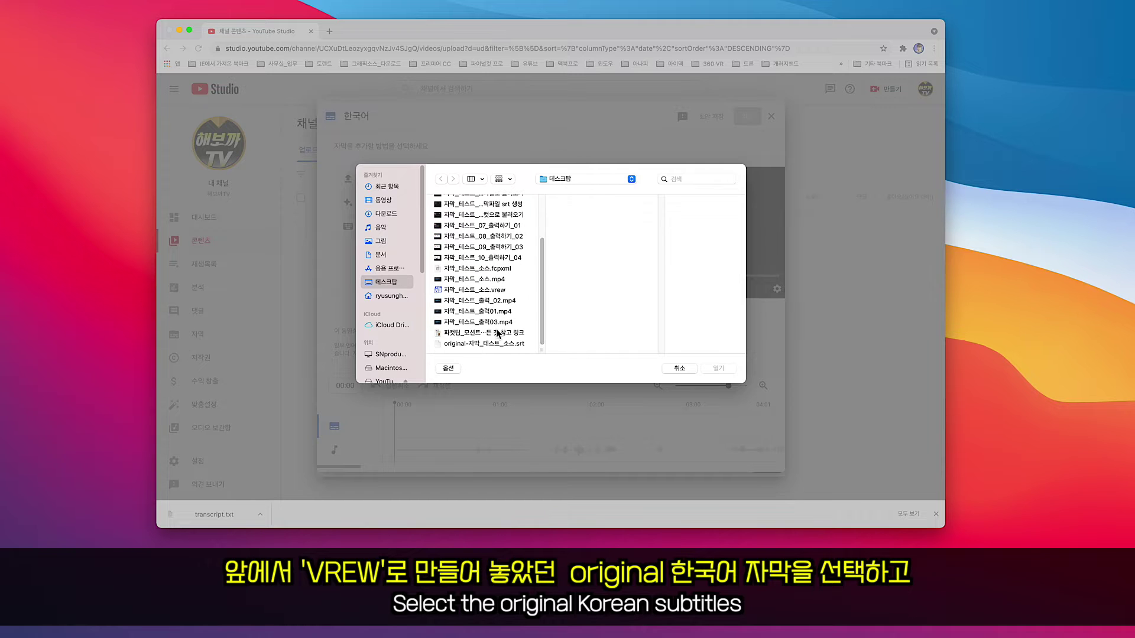
pyautogui.click(476, 344)
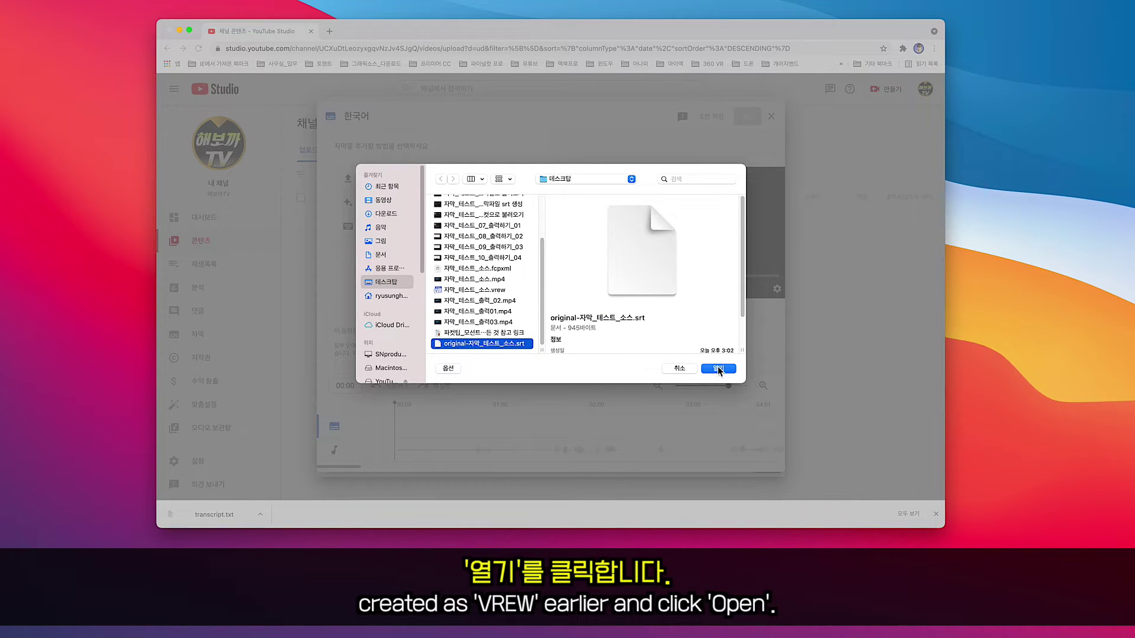
pyautogui.click(718, 369)
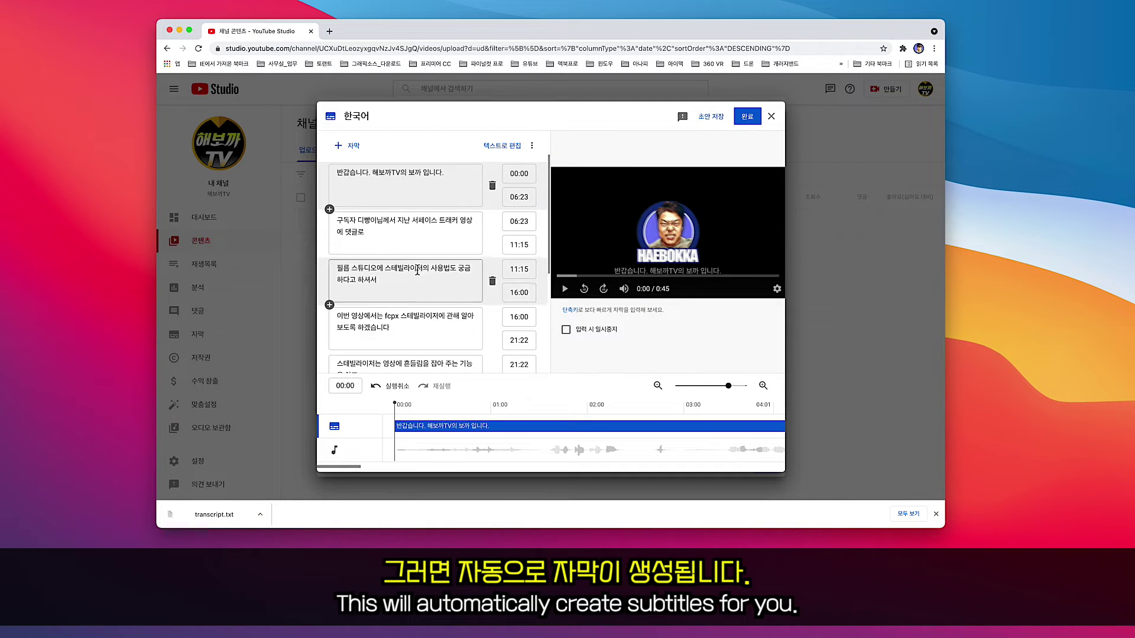
pyautogui.moveTo(406, 233)
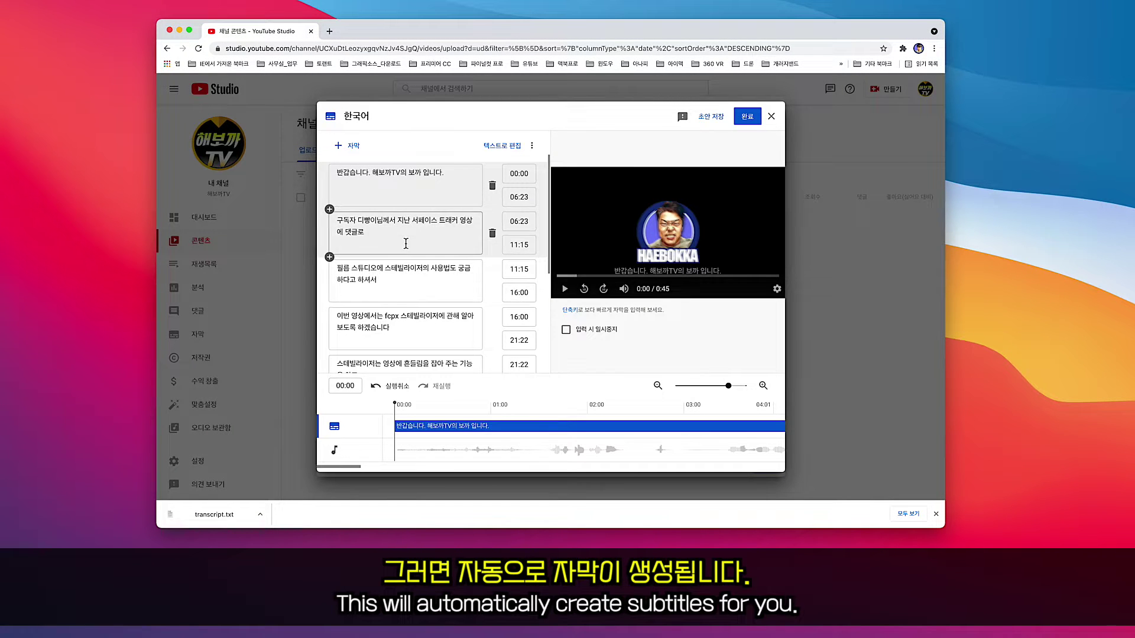
# Review the first imported Korean subtitle line, then publish the subtitles with Done.
pyautogui.moveTo(448, 173); pyautogui.dragTo(365, 173)
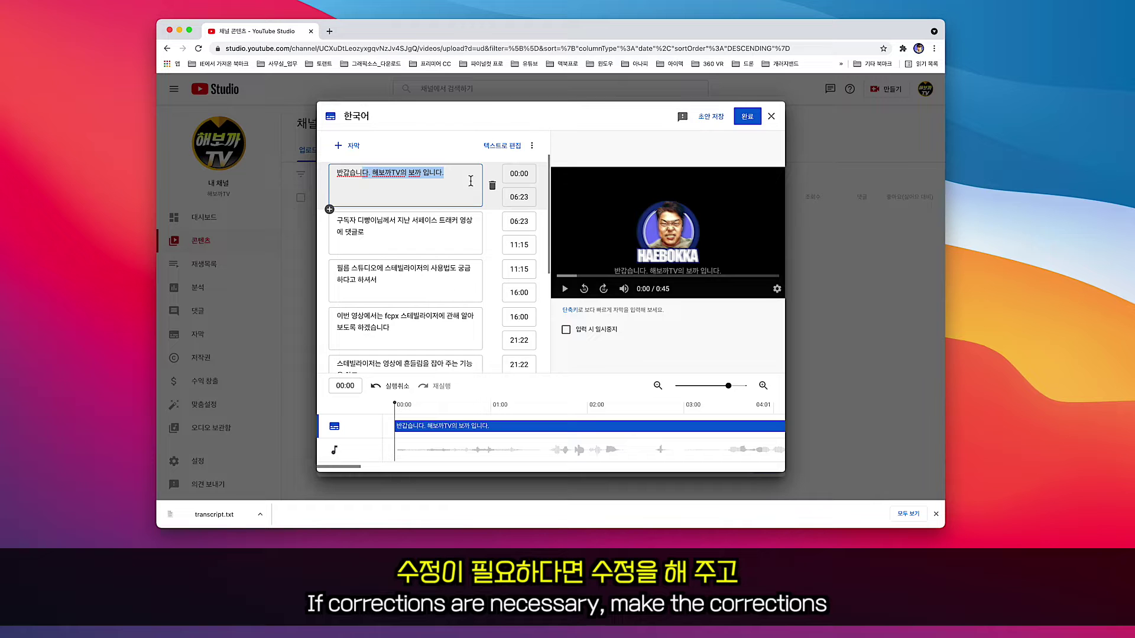
pyautogui.click(456, 178)
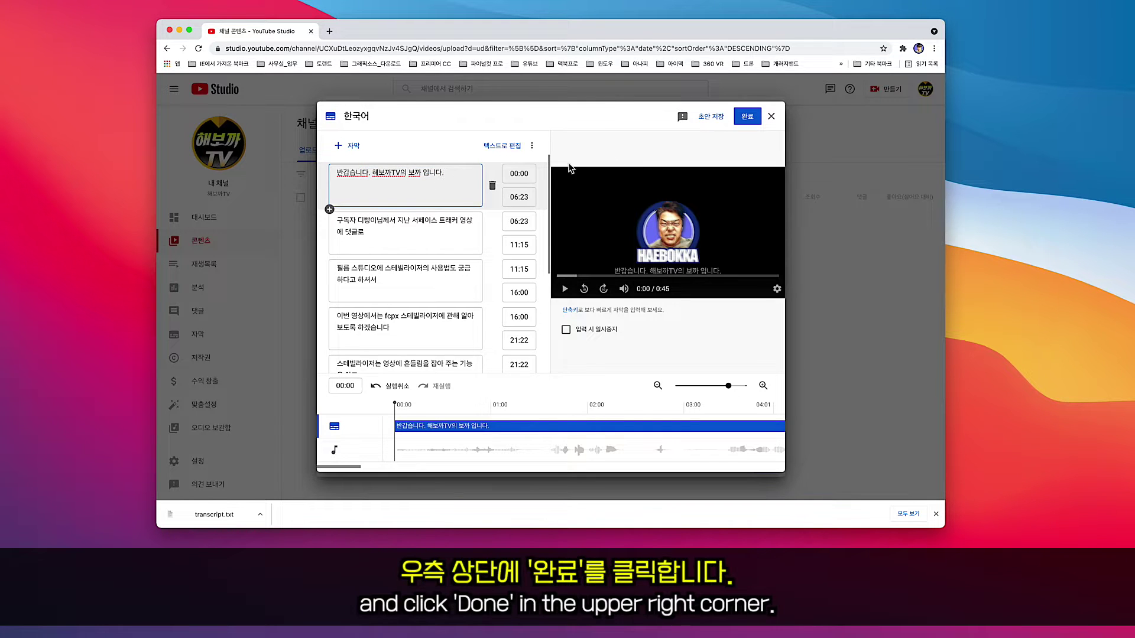
pyautogui.click(747, 119)
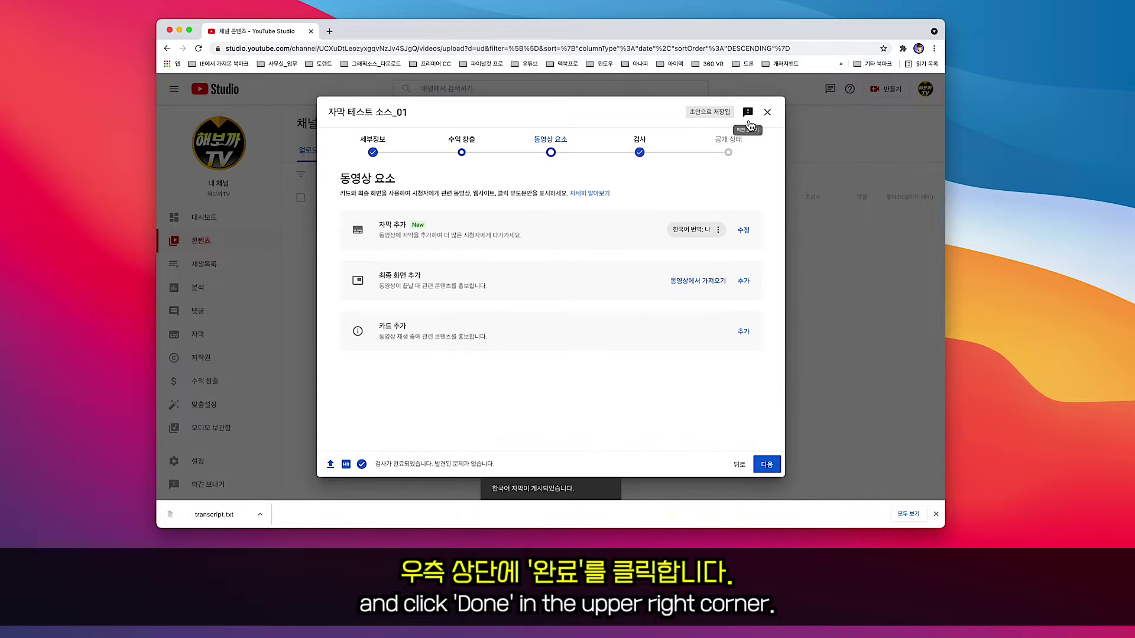
# Save the upload with Private visibility, then open the new video's watch page on YouTube.
pyautogui.click(768, 467)
pyautogui.click(768, 465)
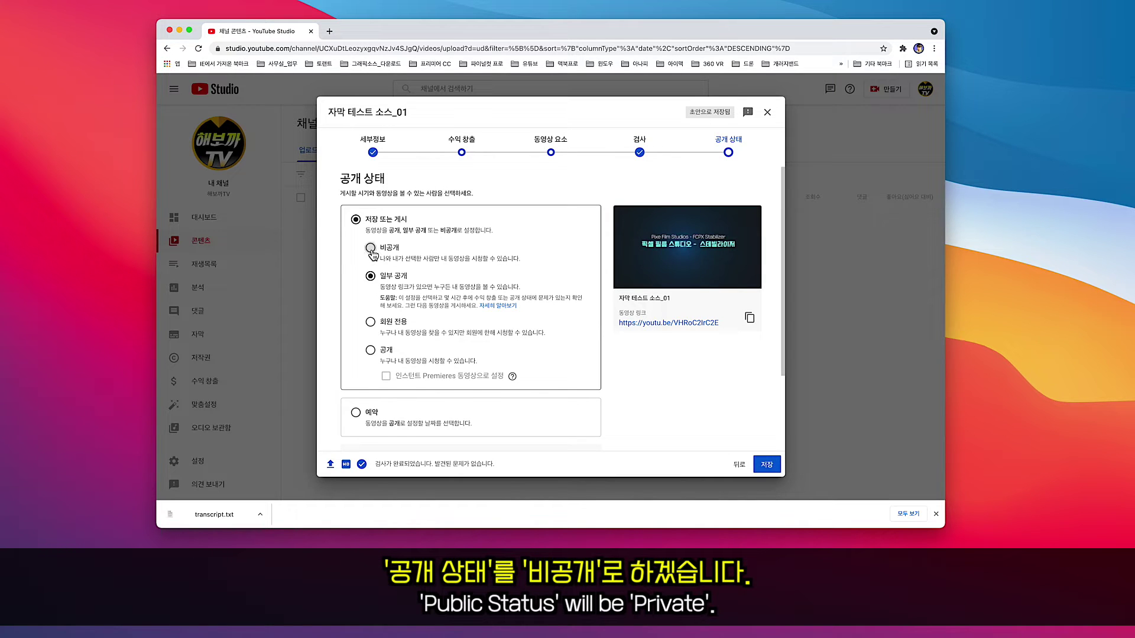
pyautogui.click(371, 248)
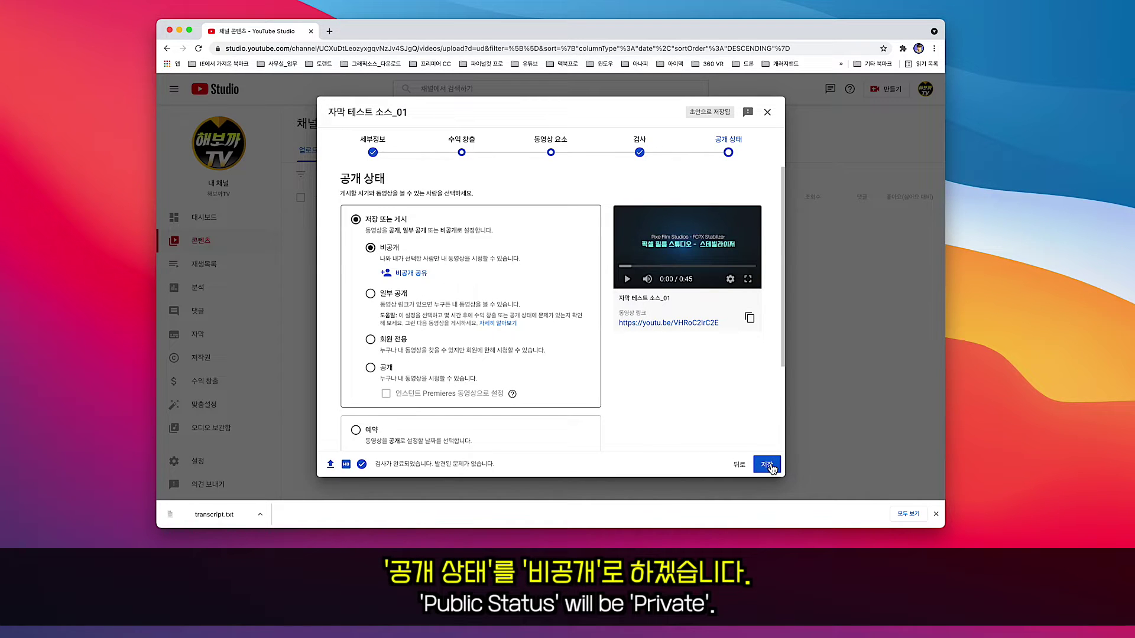
pyautogui.click(768, 464)
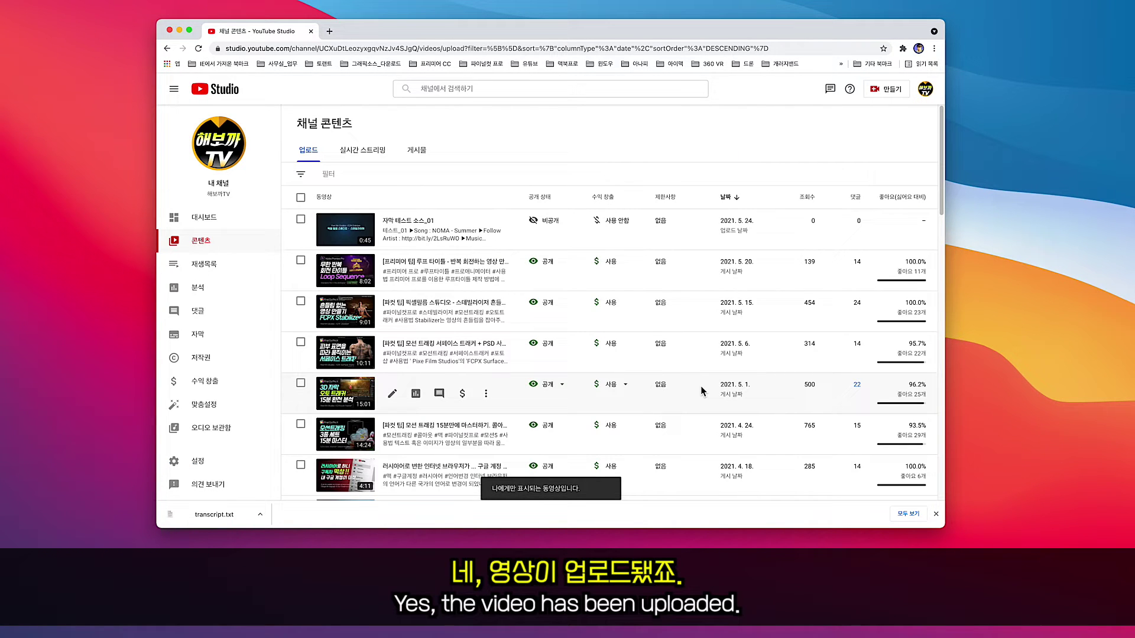
pyautogui.moveTo(426, 230)
pyautogui.click(347, 235)
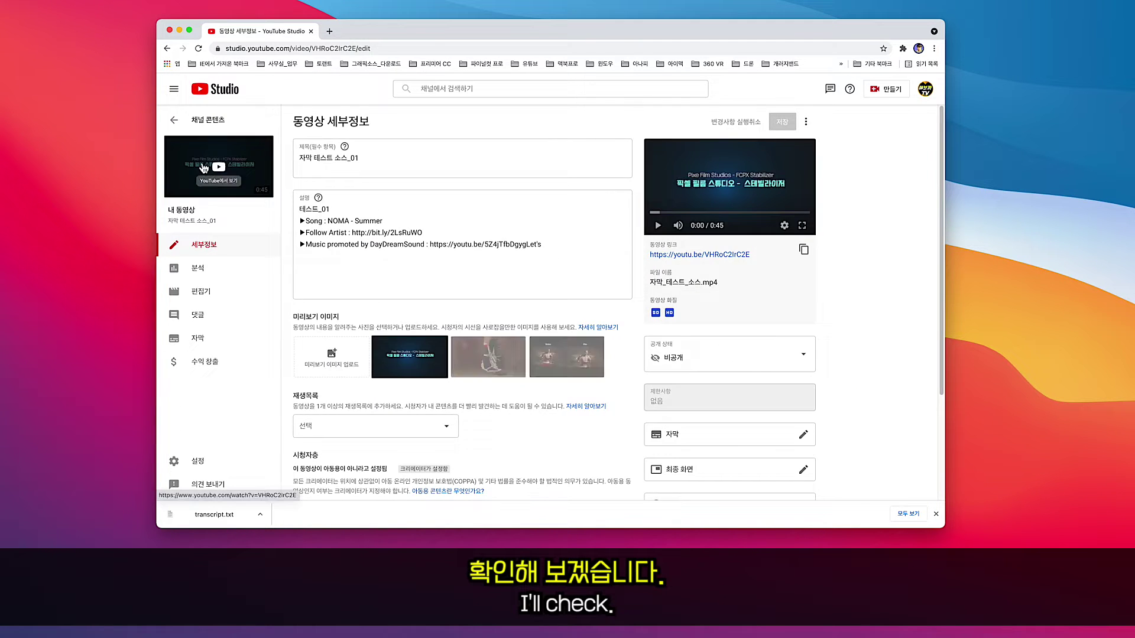
pyautogui.click(206, 169)
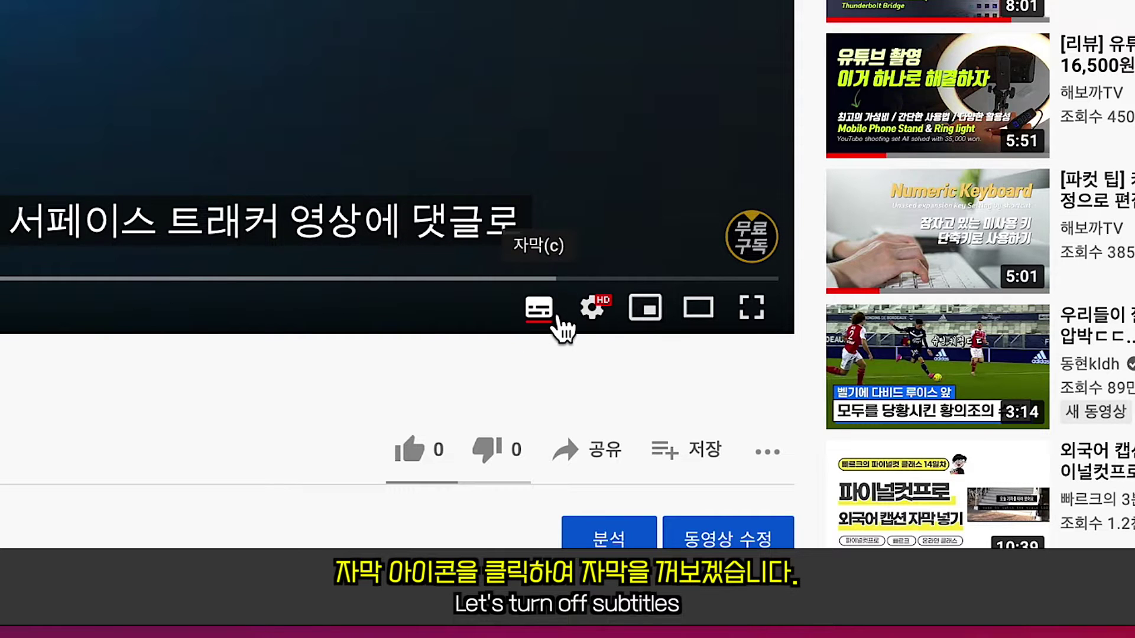
# Turn the Korean subtitles off and on again, pause at 0:28, and close the watch tab.
pyautogui.click(550, 318)
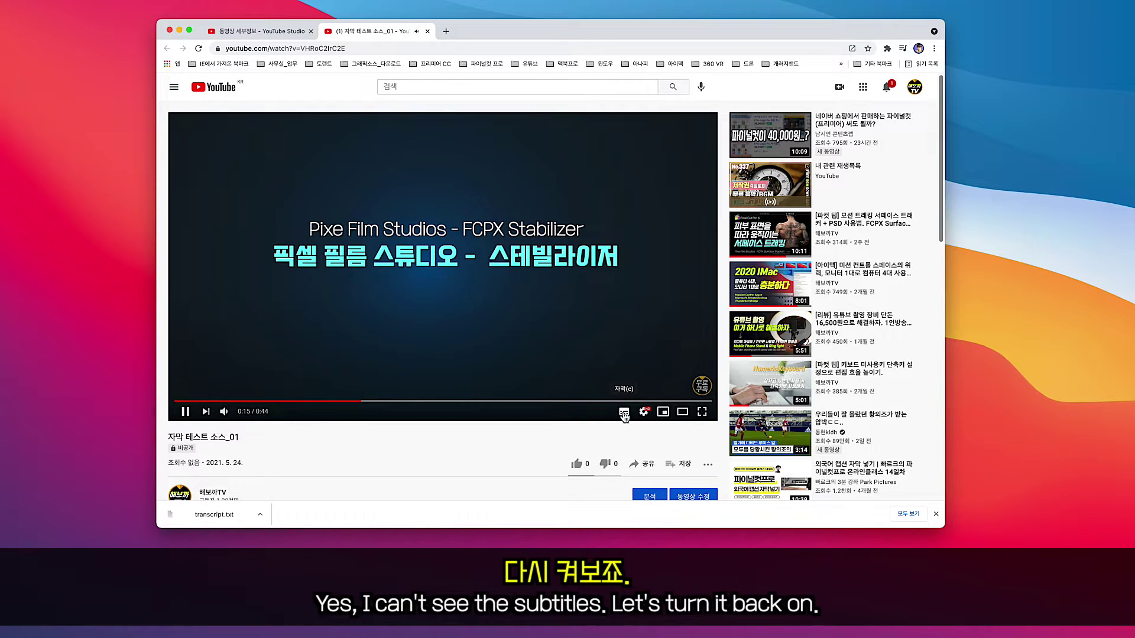
pyautogui.click(624, 412)
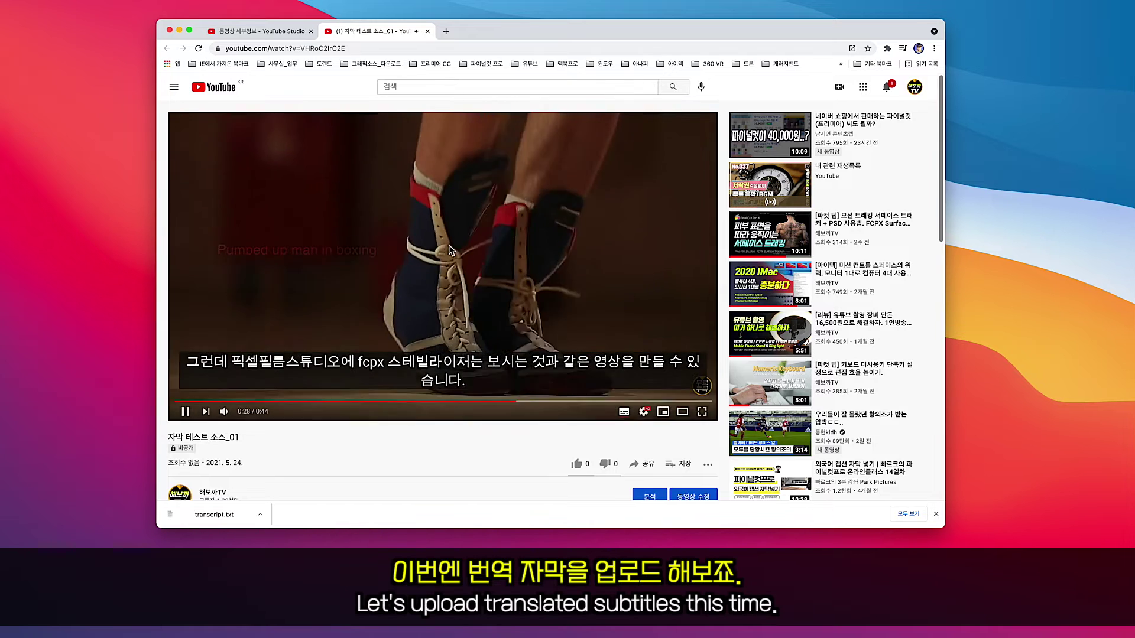
pyautogui.click(437, 224)
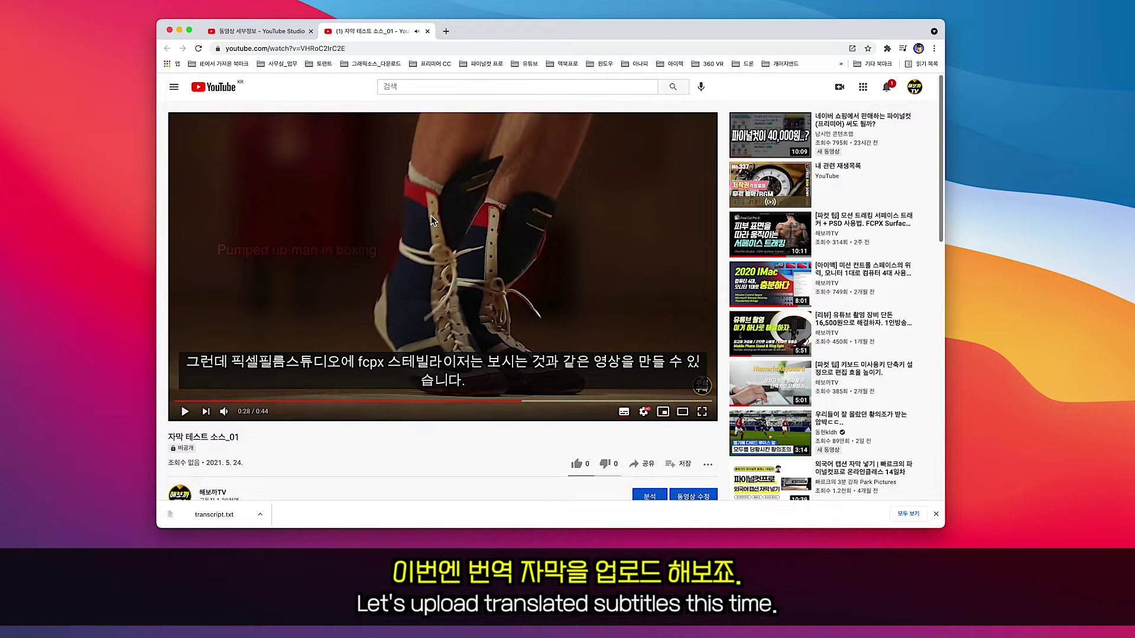
pyautogui.click(428, 31)
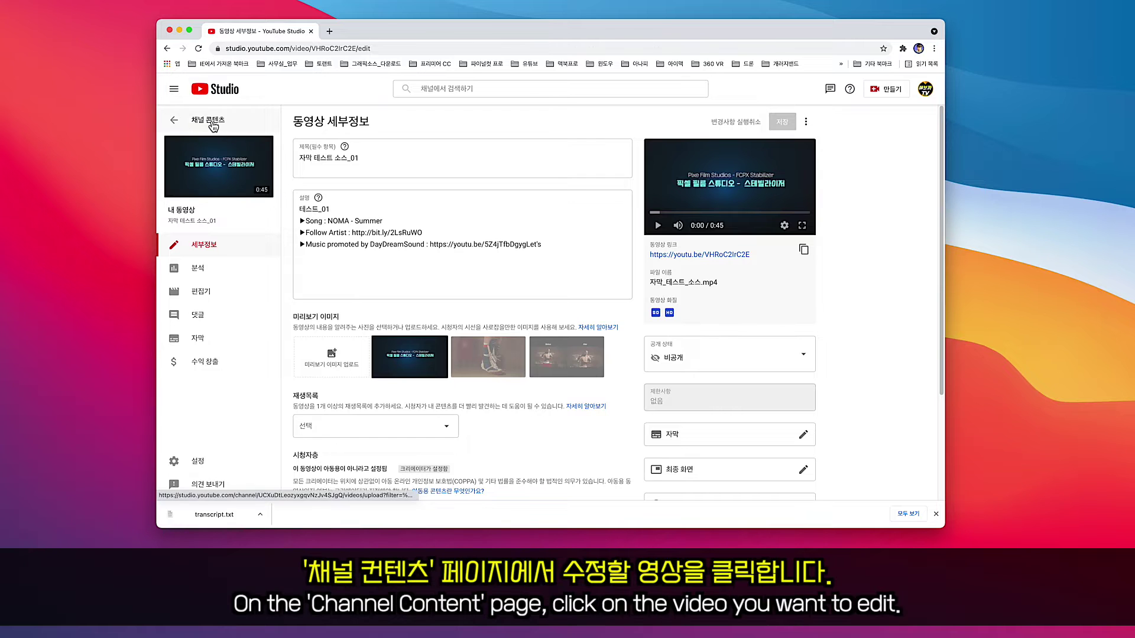
# Open the 자막 테스트 소스_01 video's Subtitles page and choose English from Add language.
pyautogui.click(213, 122)
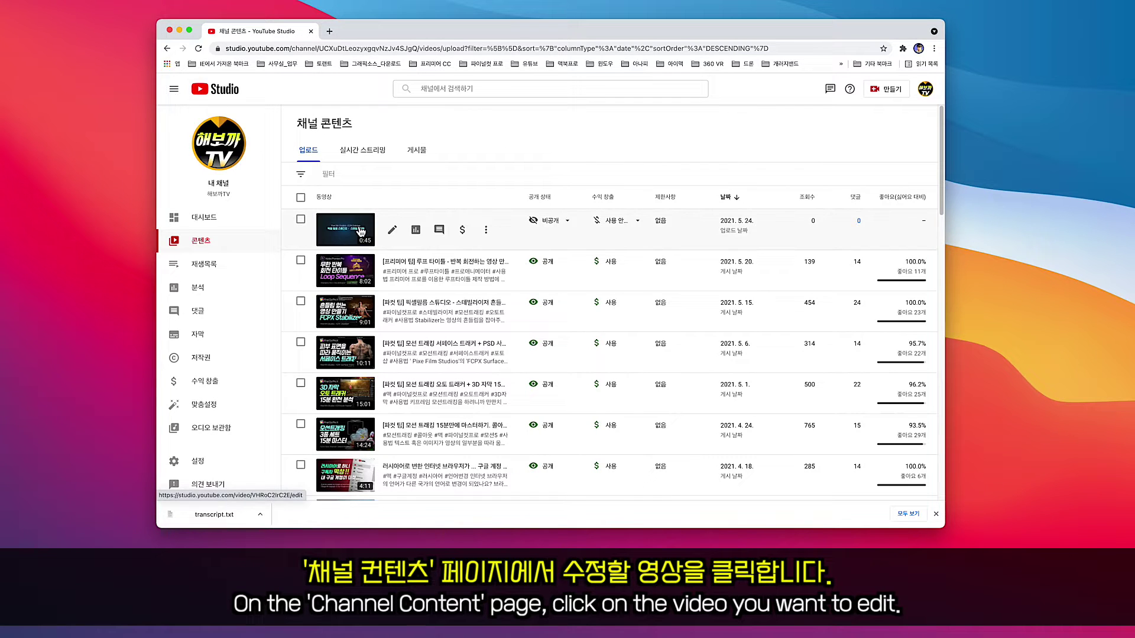
pyautogui.click(360, 232)
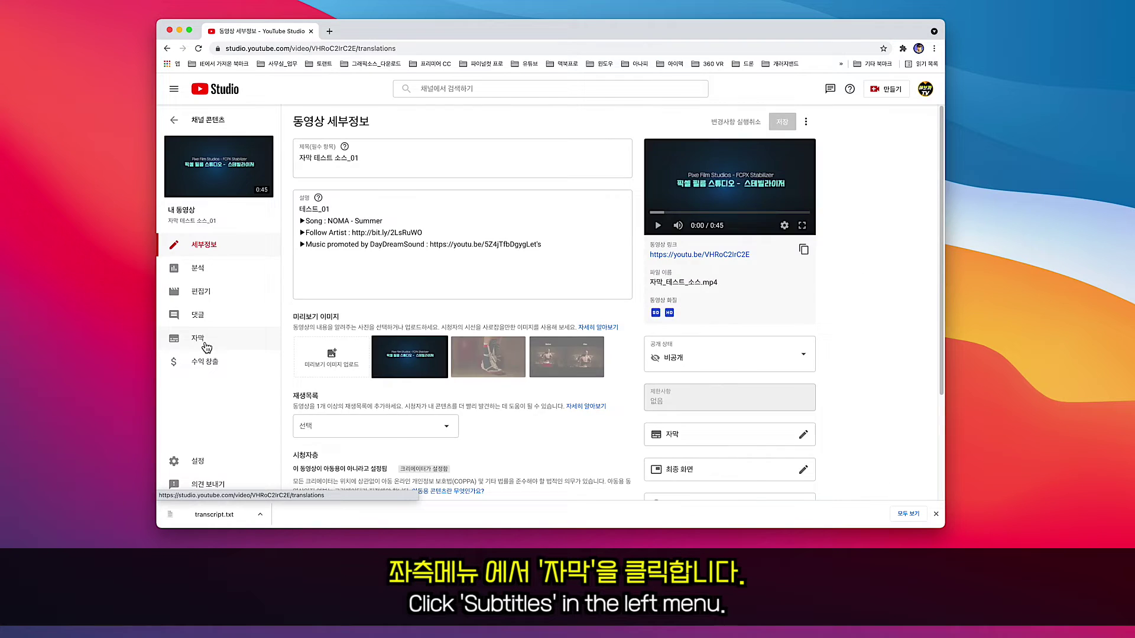
pyautogui.click(226, 336)
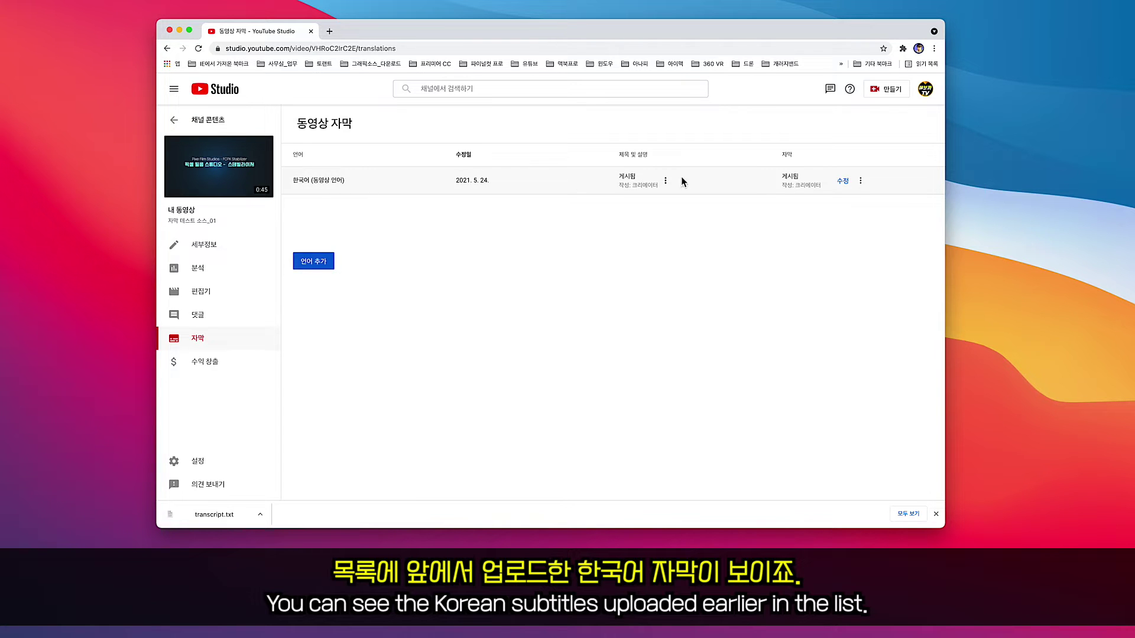
pyautogui.click(314, 261)
pyautogui.scroll(-5, 385, 219)
pyautogui.scroll(-5, 388, 226)
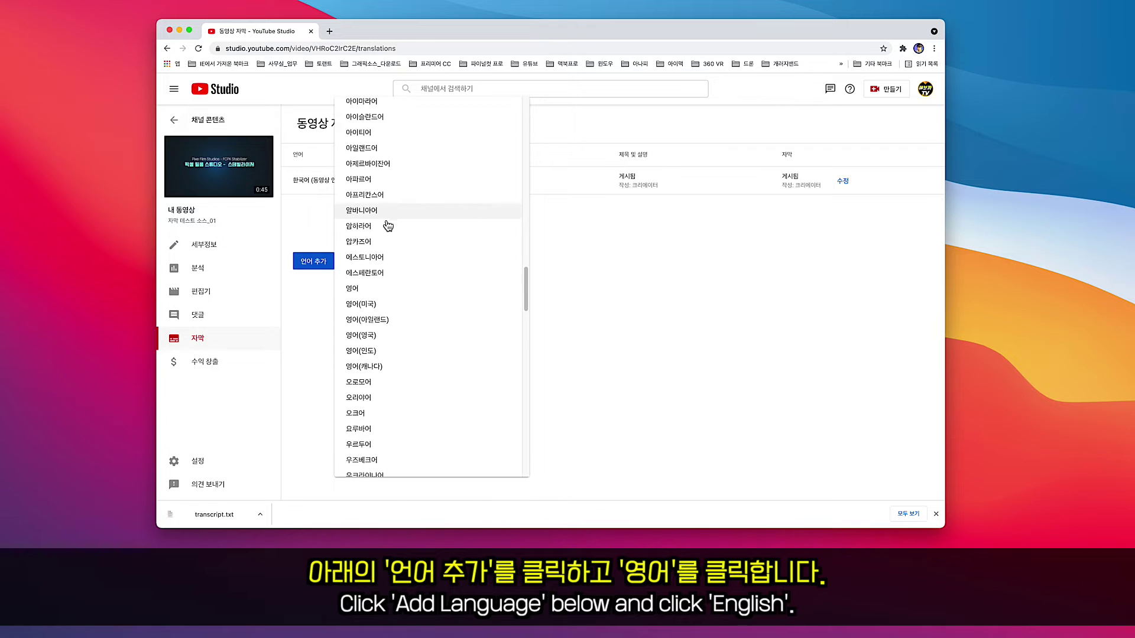
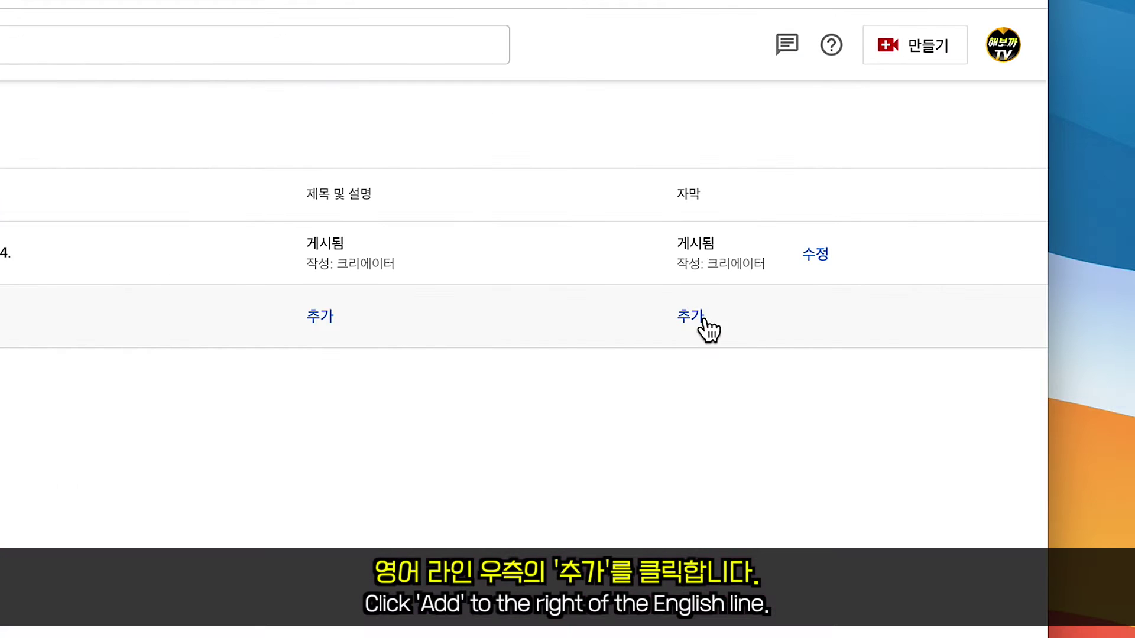
# Upload the timed English subtitle file 영어-자막_테스트_소스.srt for the English language.
pyautogui.click(697, 322)
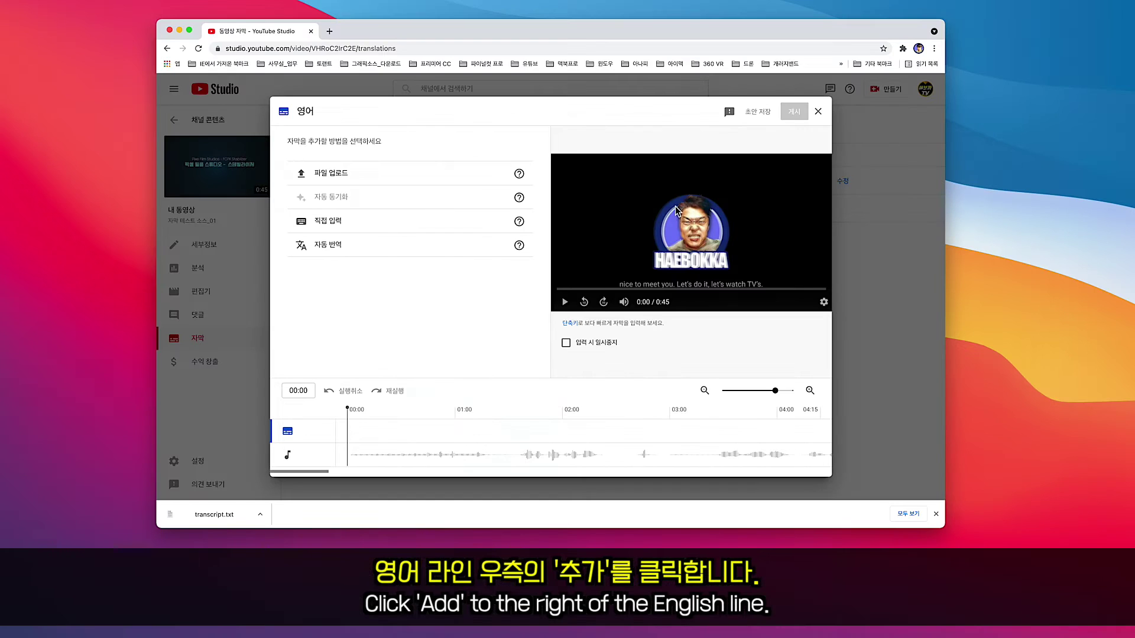
pyautogui.click(343, 179)
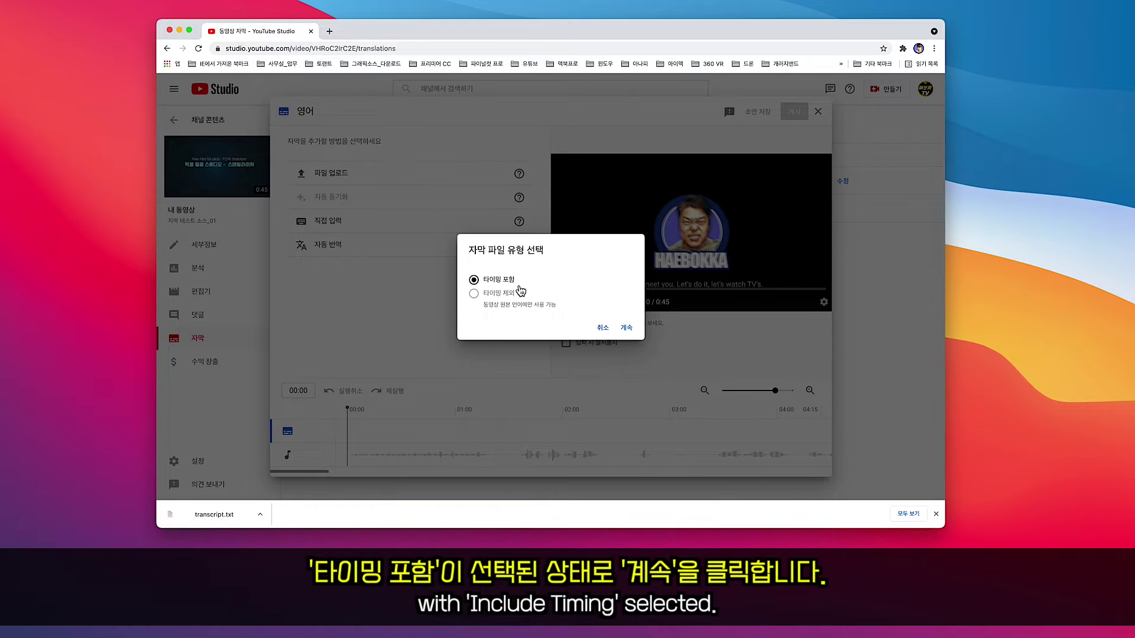
pyautogui.click(627, 329)
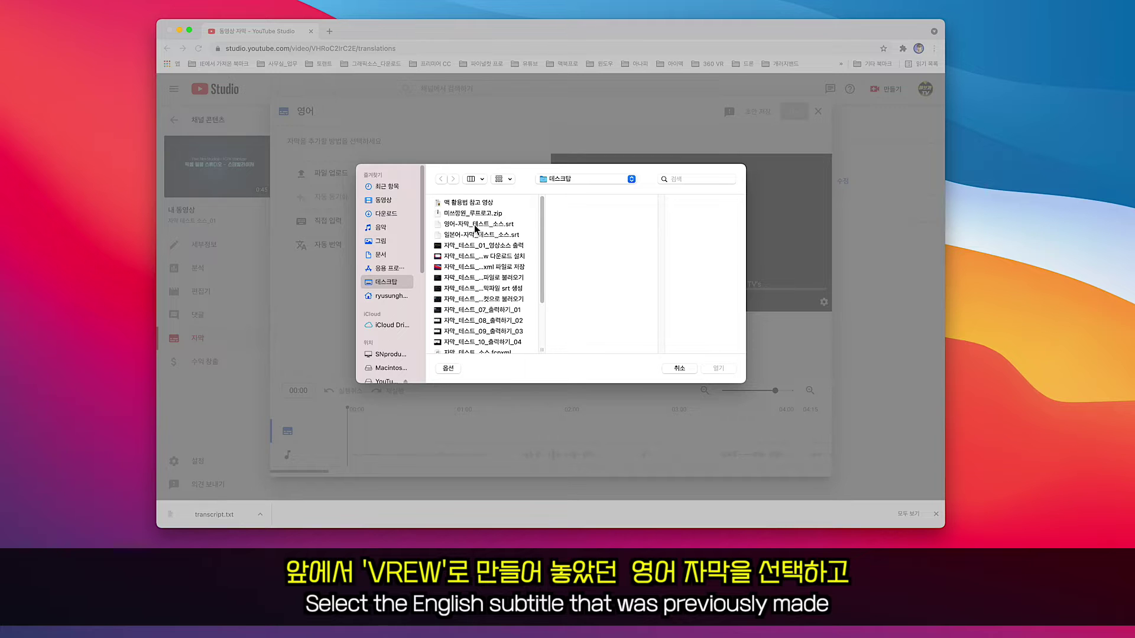
pyautogui.click(456, 228)
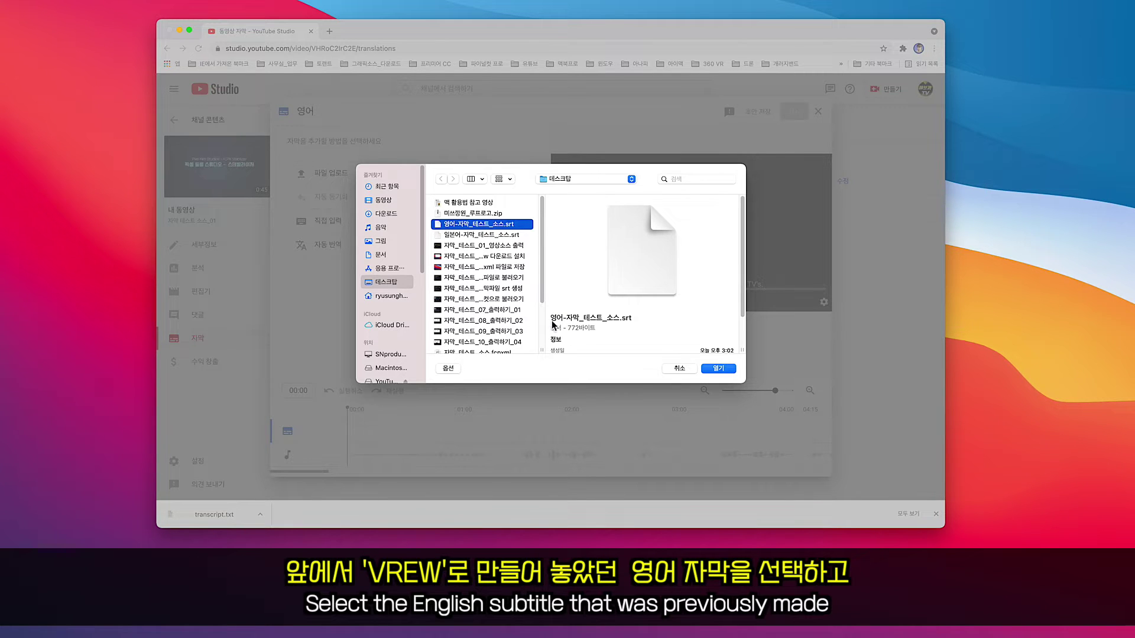
pyautogui.click(726, 370)
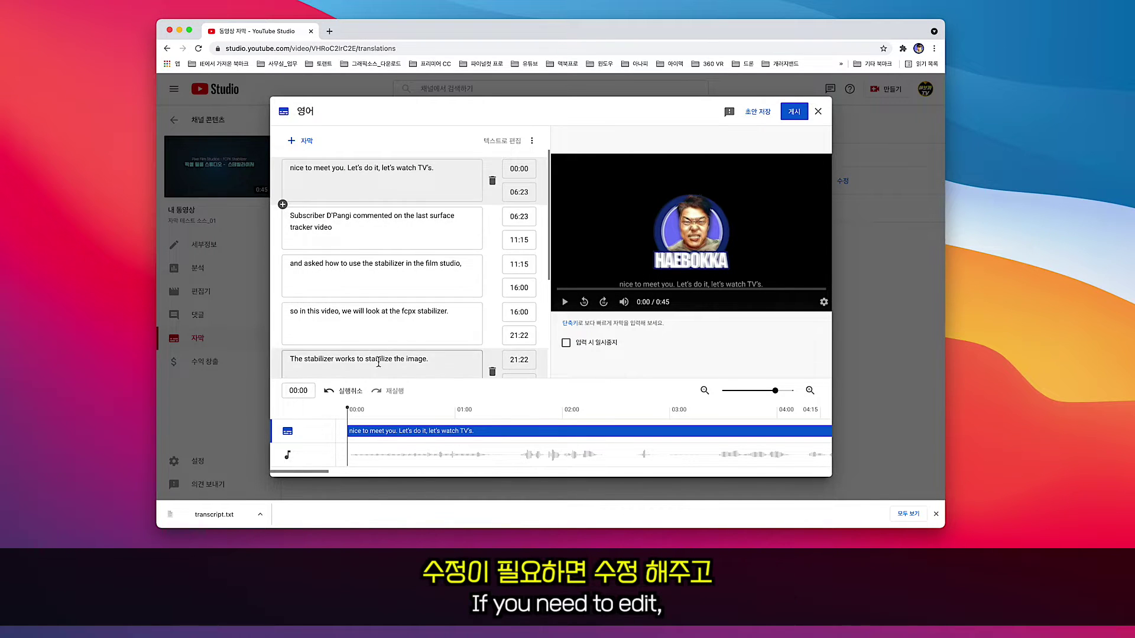
# Replace 'watch' with HAEBOKKA in the first caption and publish the English subtitles.
pyautogui.click(392, 173)
pyautogui.doubleClick(409, 168)
pyautogui.write('HAEBOKKA')
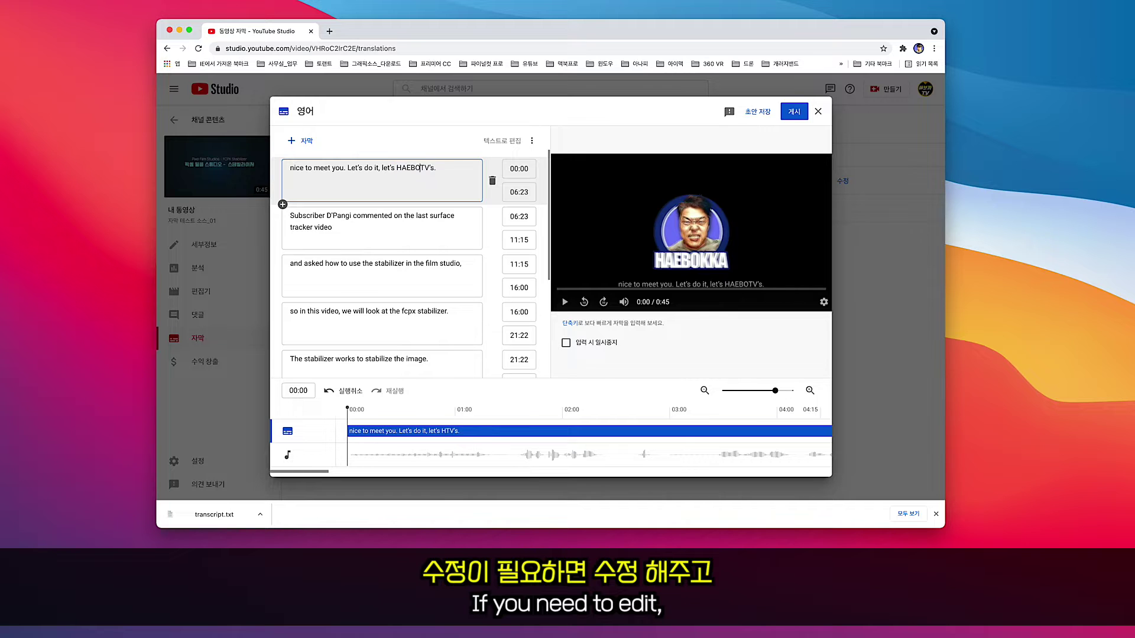
pyautogui.click(792, 116)
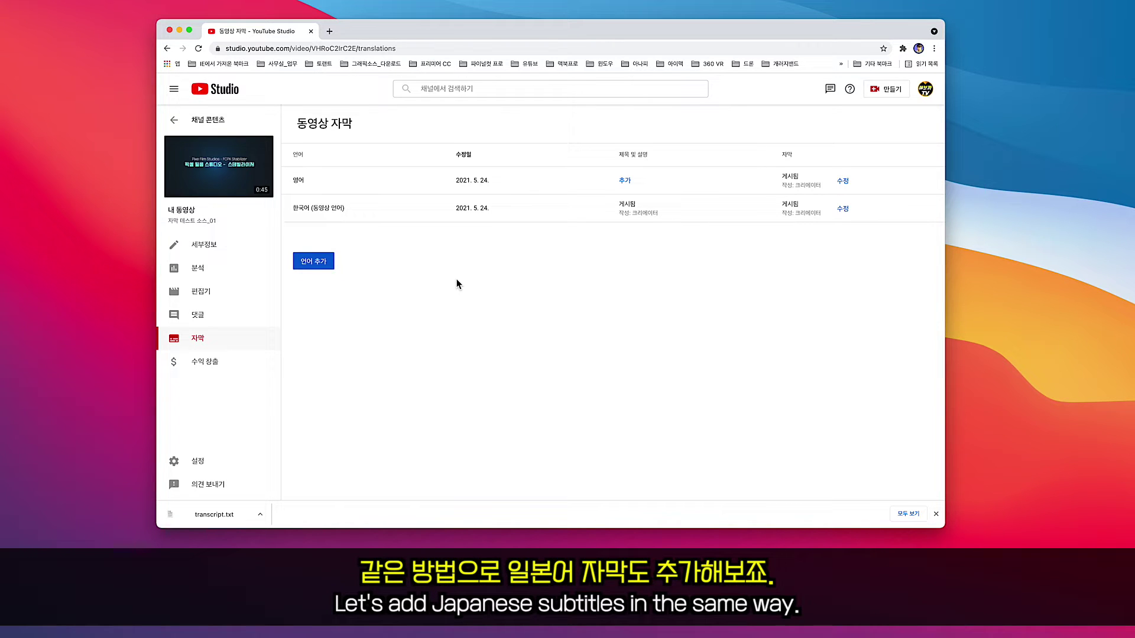
# Add Japanese (일본어) as a subtitle language and start adding its subtitles.
pyautogui.click(307, 264)
pyautogui.scroll(-5, 412, 253)
pyautogui.scroll(-5, 413, 253)
pyautogui.scroll(-2, 412, 253)
pyautogui.click(376, 240)
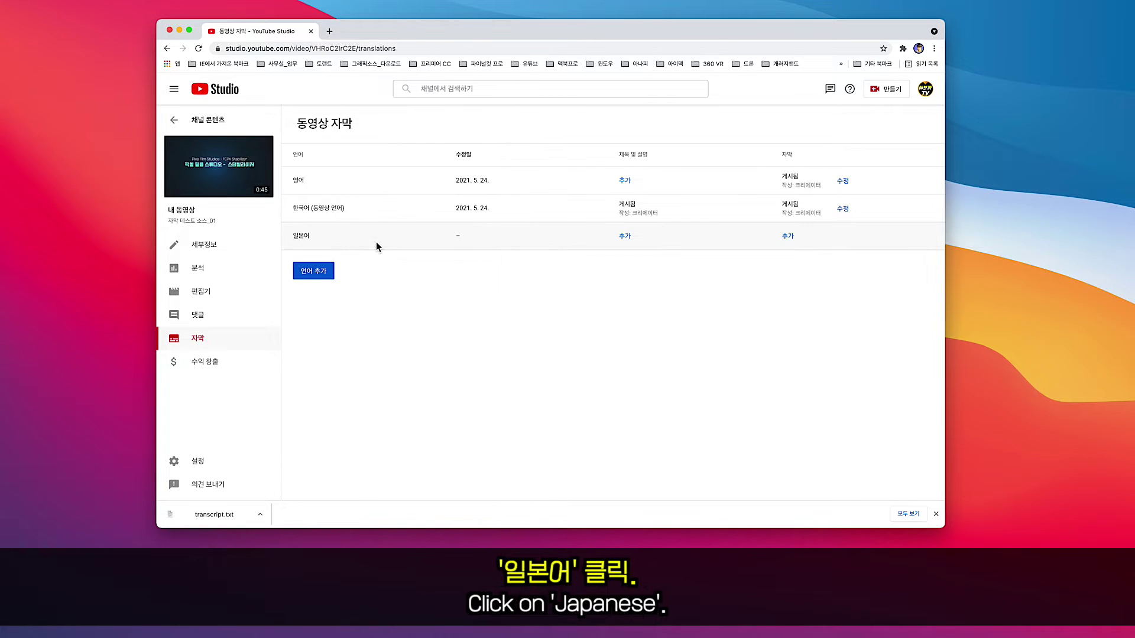
pyautogui.click(788, 236)
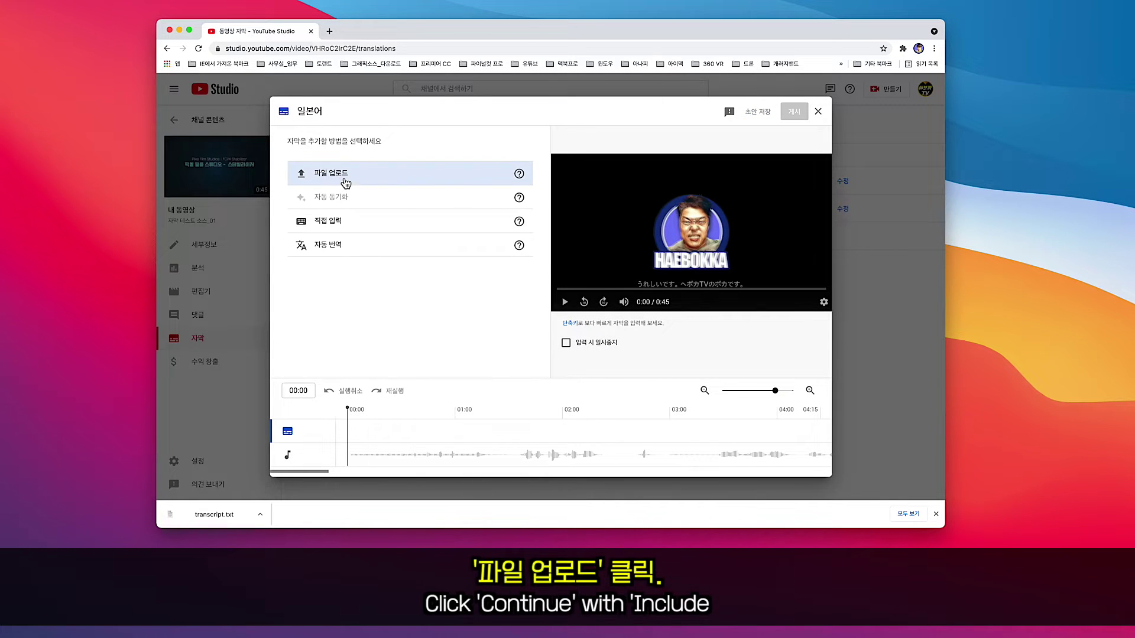
# Upload the timed Japanese file 일본어-자막_테스트_소스.srt and publish the Japanese subtitles.
pyautogui.click(346, 183)
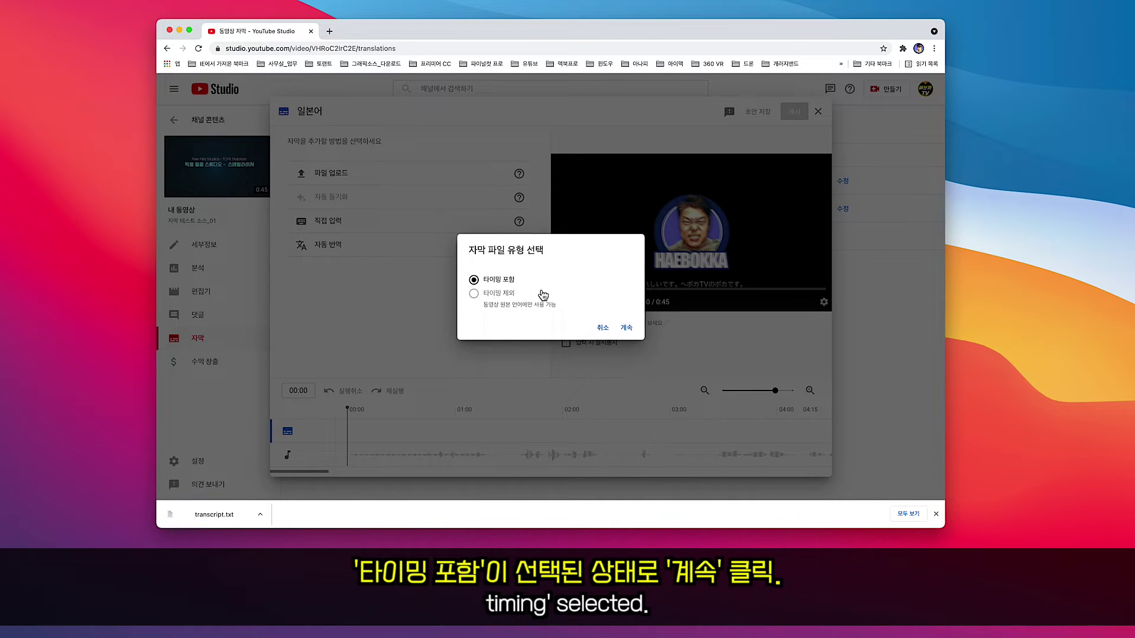
pyautogui.click(626, 329)
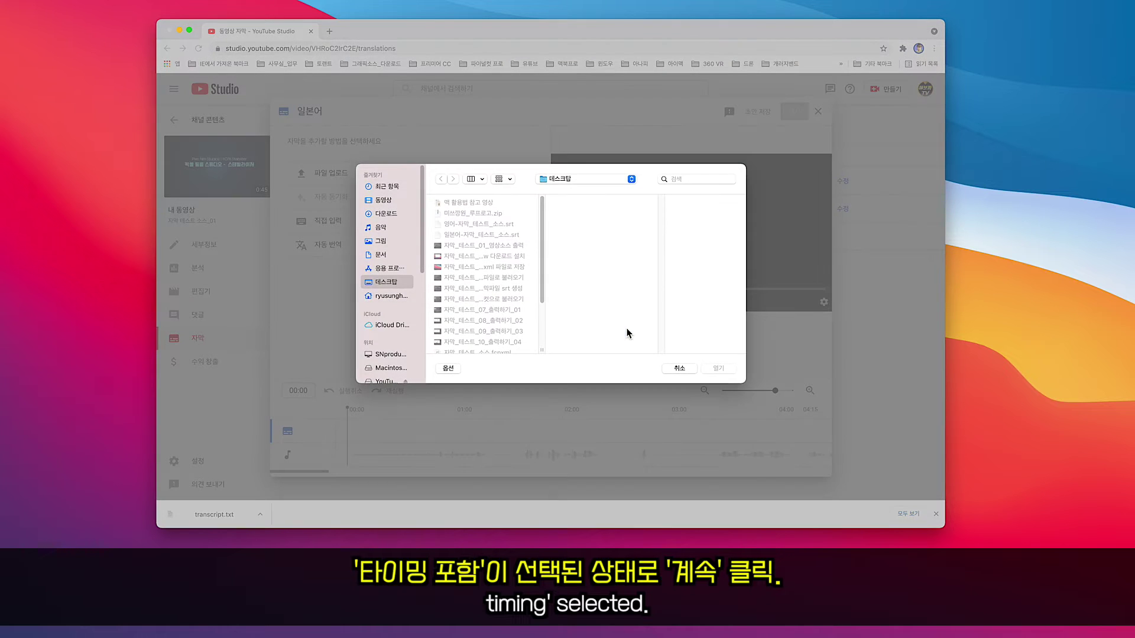
pyautogui.click(468, 237)
pyautogui.click(721, 370)
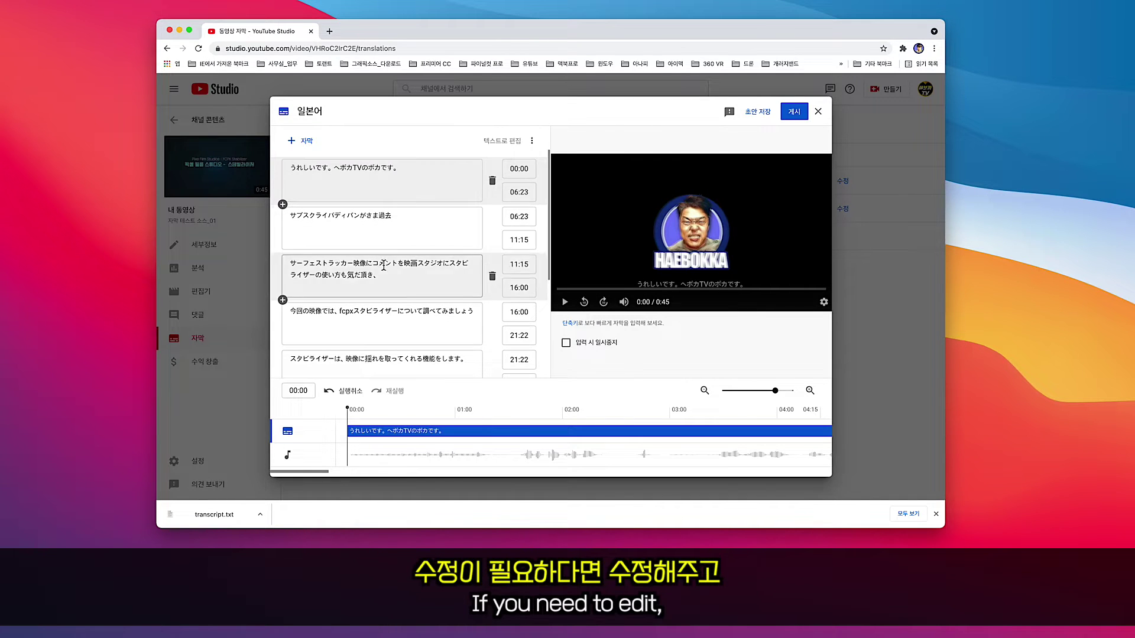
pyautogui.scroll(-3, 390, 266)
pyautogui.scroll(3, 402, 274)
pyautogui.click(794, 114)
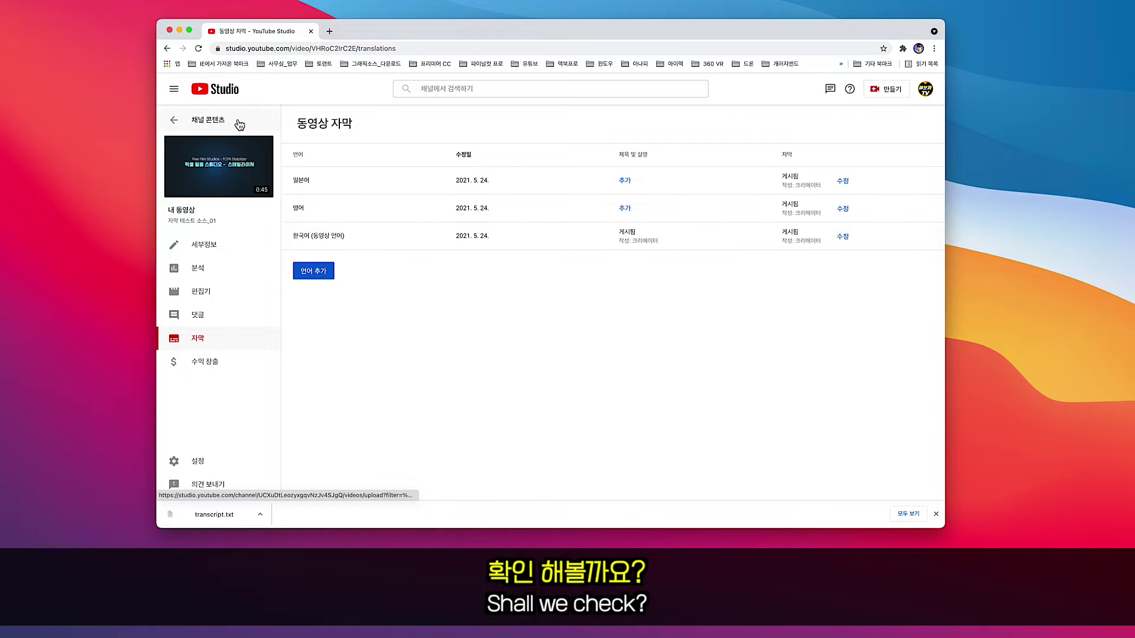
# Open the watch page of 자막 테스트 소스_01 from the channel content list.
pyautogui.click(213, 121)
pyautogui.click(346, 230)
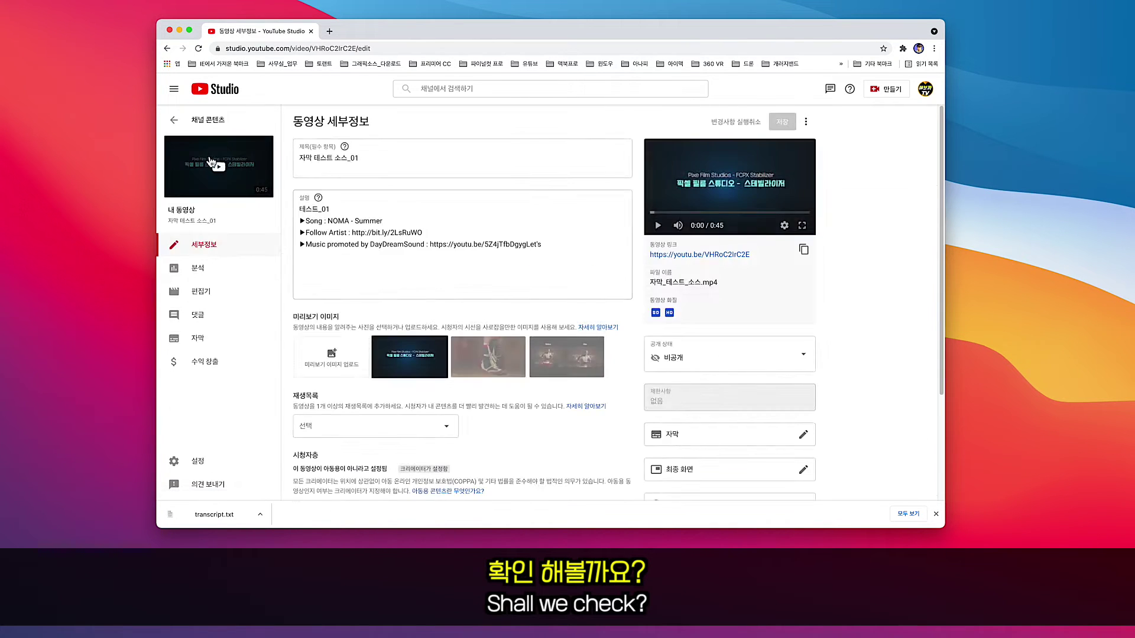
pyautogui.click(211, 164)
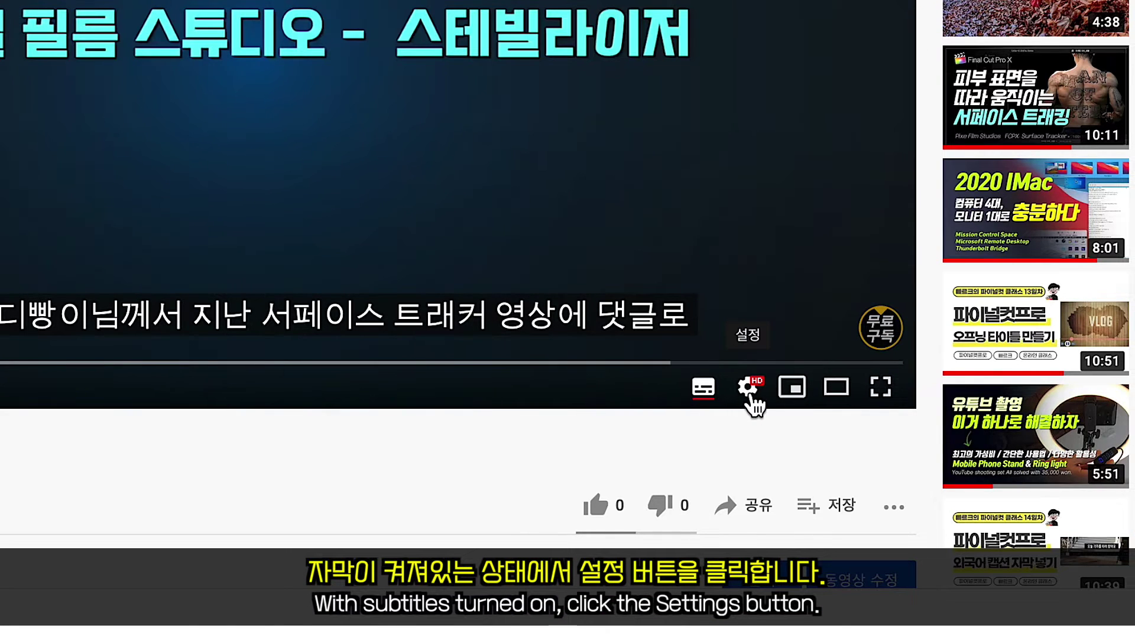
# Switch the player captions to English, then to Japanese.
pyautogui.click(749, 395)
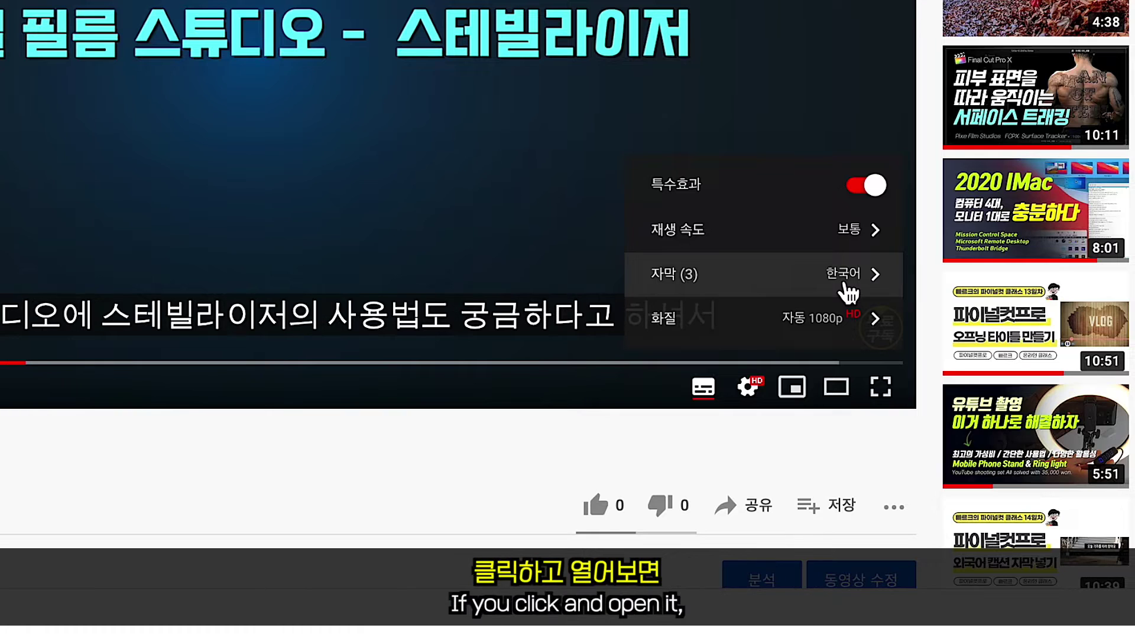
pyautogui.click(848, 292)
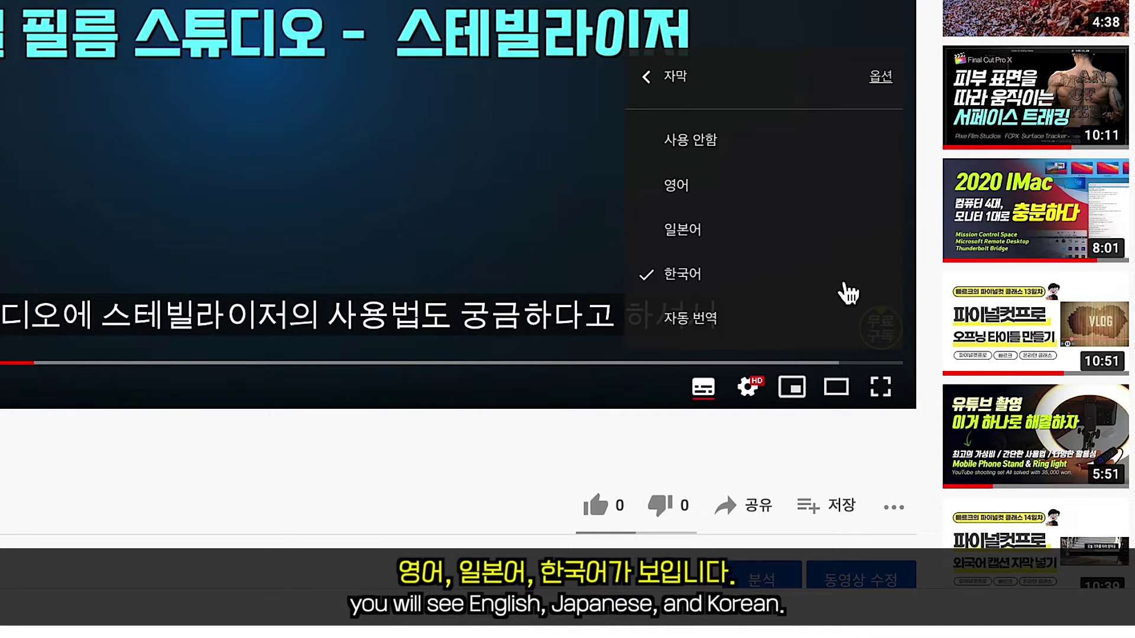
pyautogui.click(814, 189)
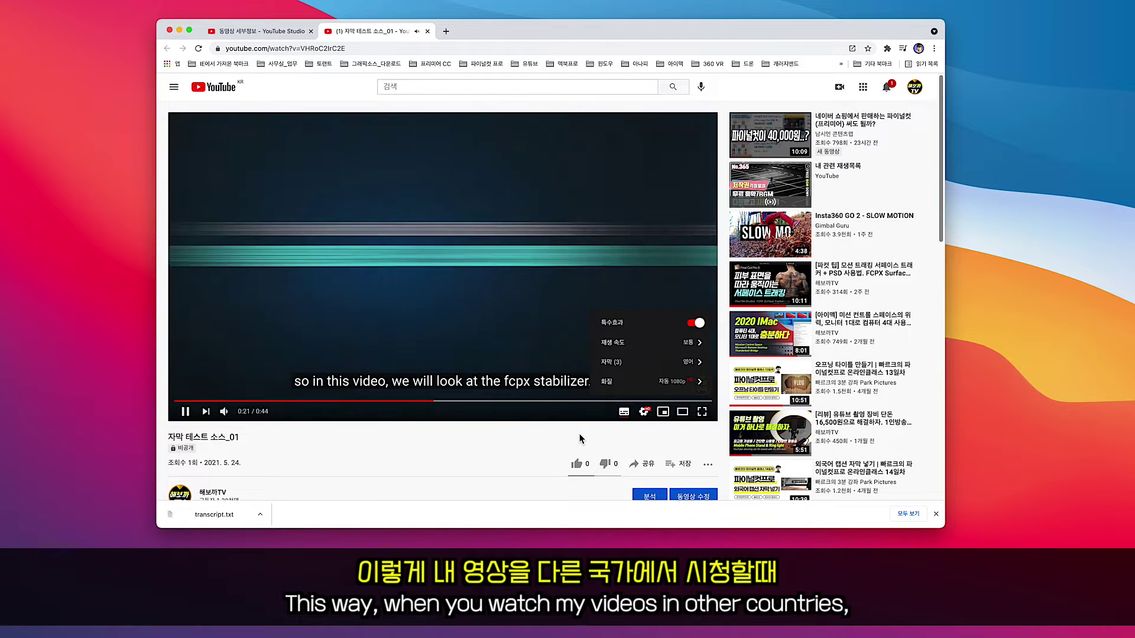
pyautogui.click(688, 361)
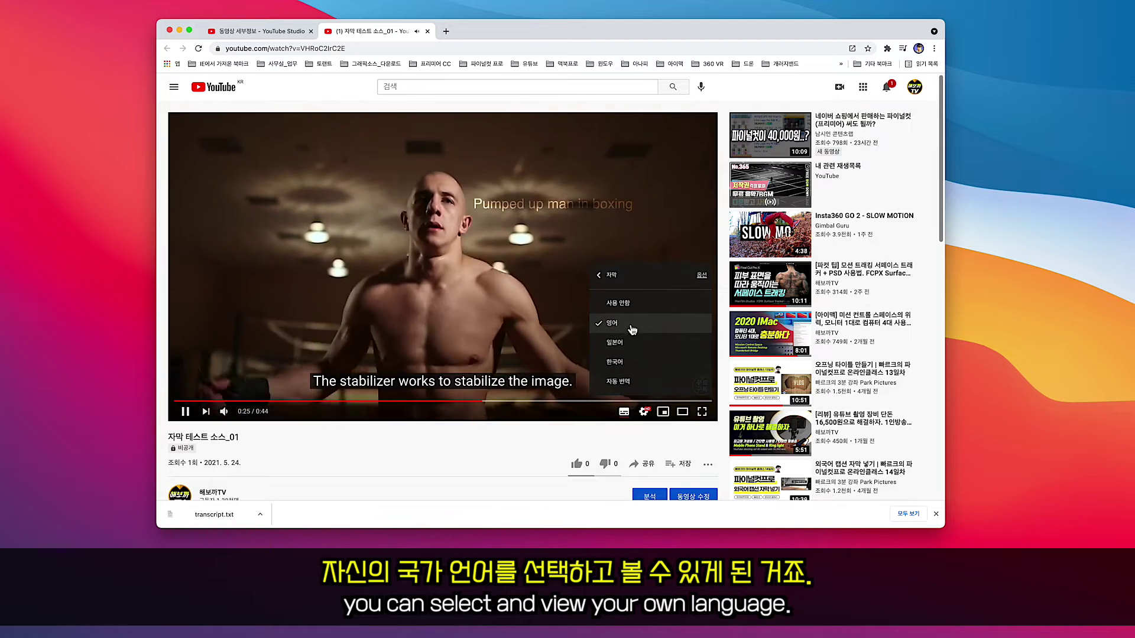
pyautogui.click(621, 343)
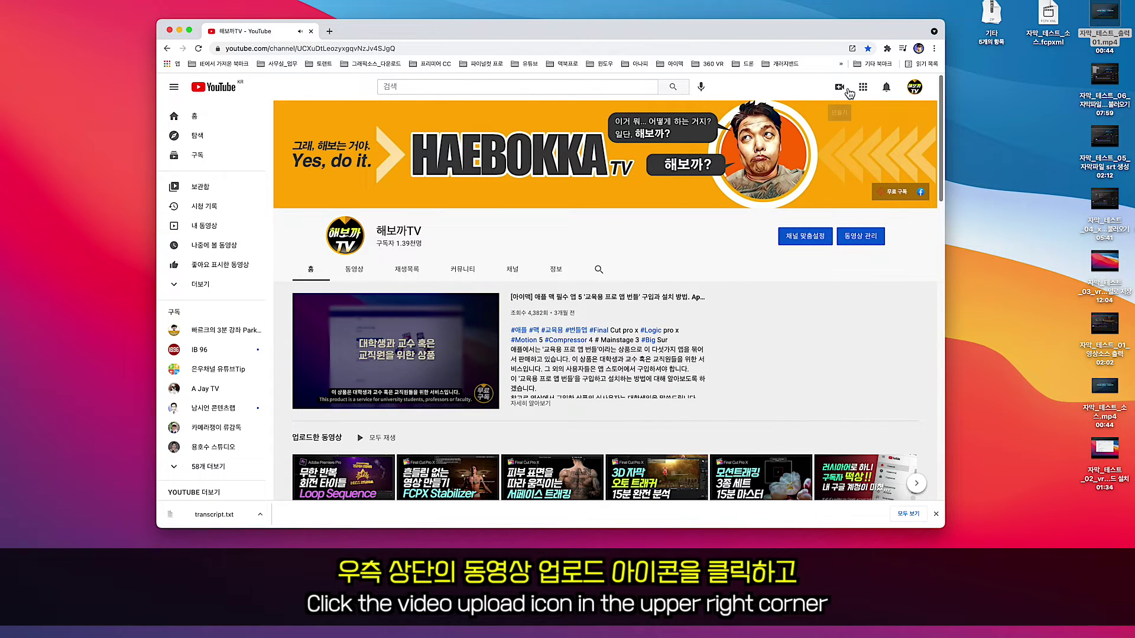
# Start uploading the desktop video 자막_테스트_출력01.mp4 and advance to the Video Elements step.
pyautogui.click(839, 87)
pyautogui.click(845, 110)
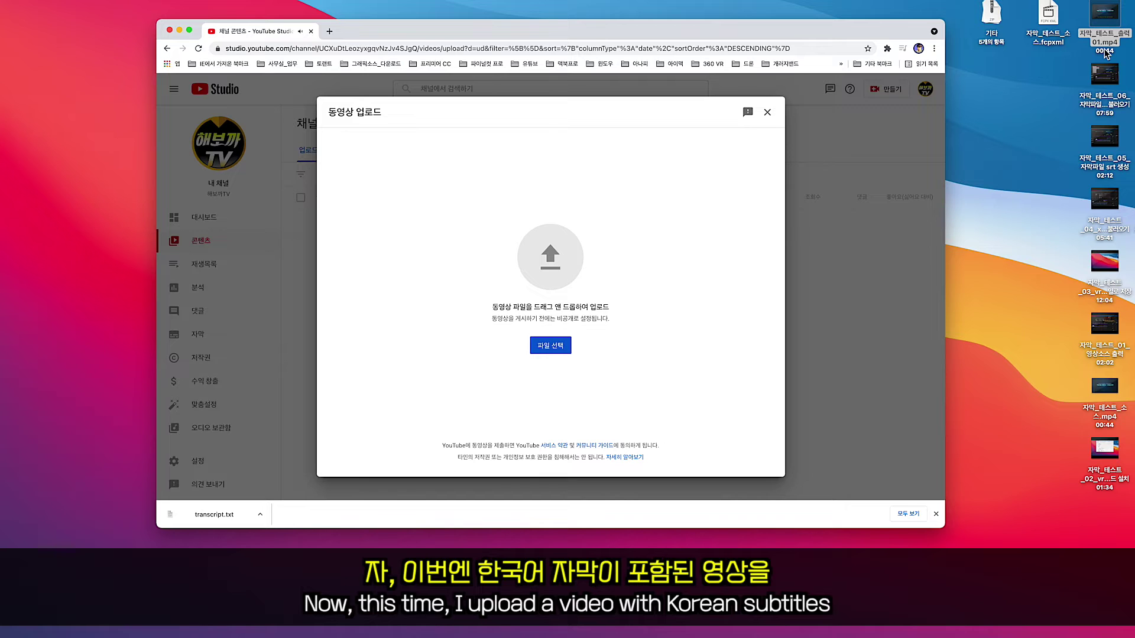
pyautogui.moveTo(1107, 21); pyautogui.dragTo(712, 229)
pyautogui.moveTo(551, 243); pyautogui.dragTo(551, 243)
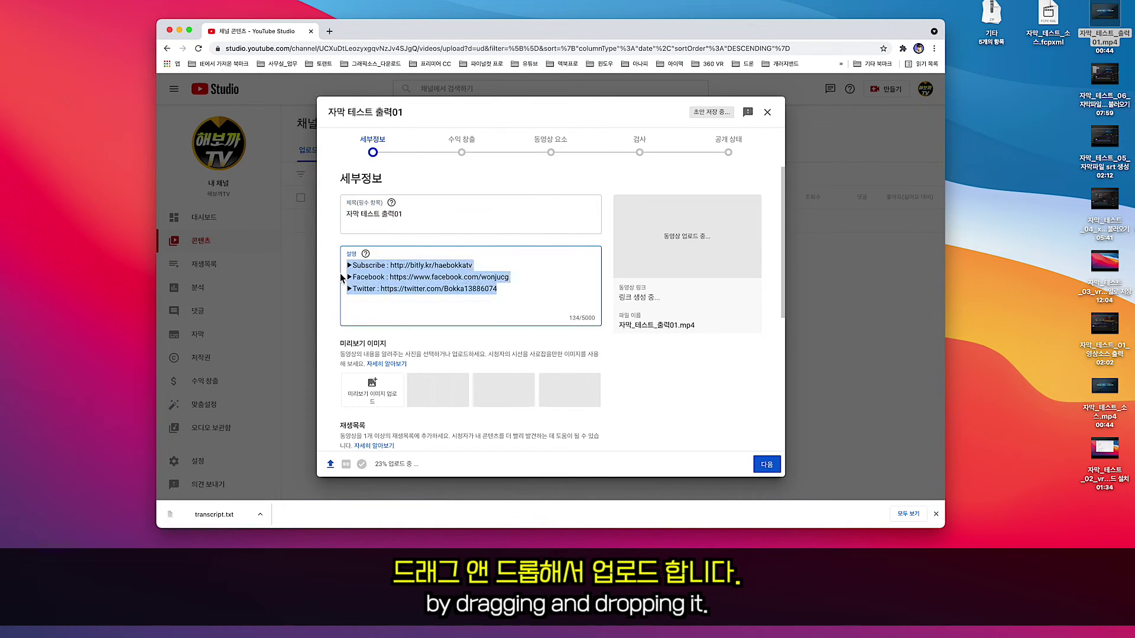
pyautogui.scroll(-5, 418, 318)
pyautogui.scroll(-5, 477, 345)
pyautogui.scroll(-5, 478, 345)
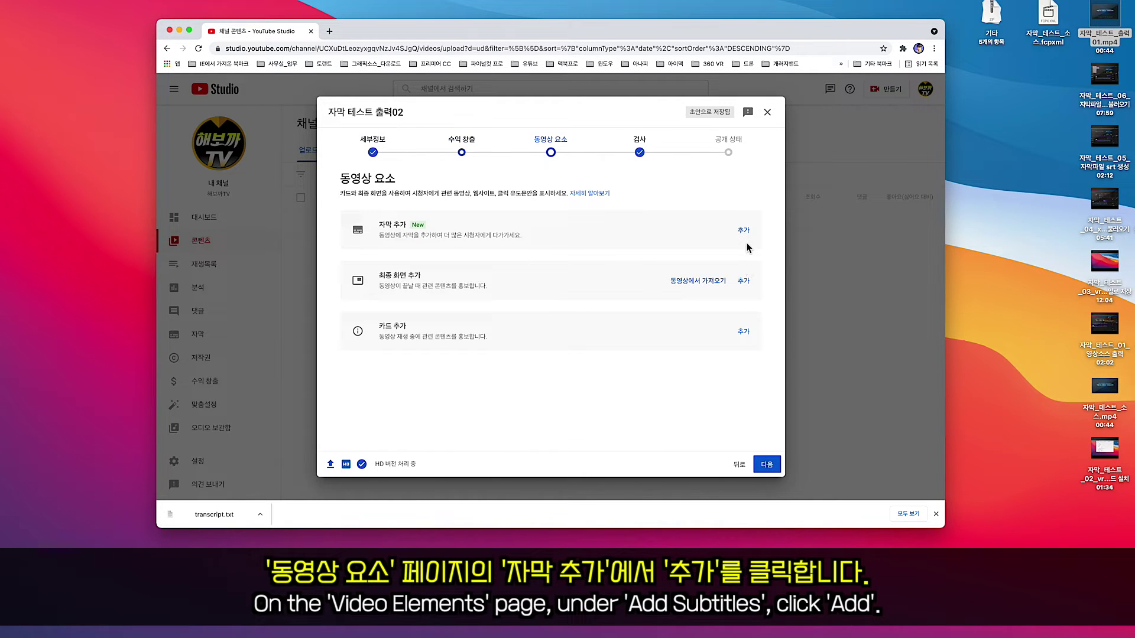
# Load the timed English file 영어-자막_테스트_소스.srt into the editor and preview the captions.
pyautogui.click(743, 231)
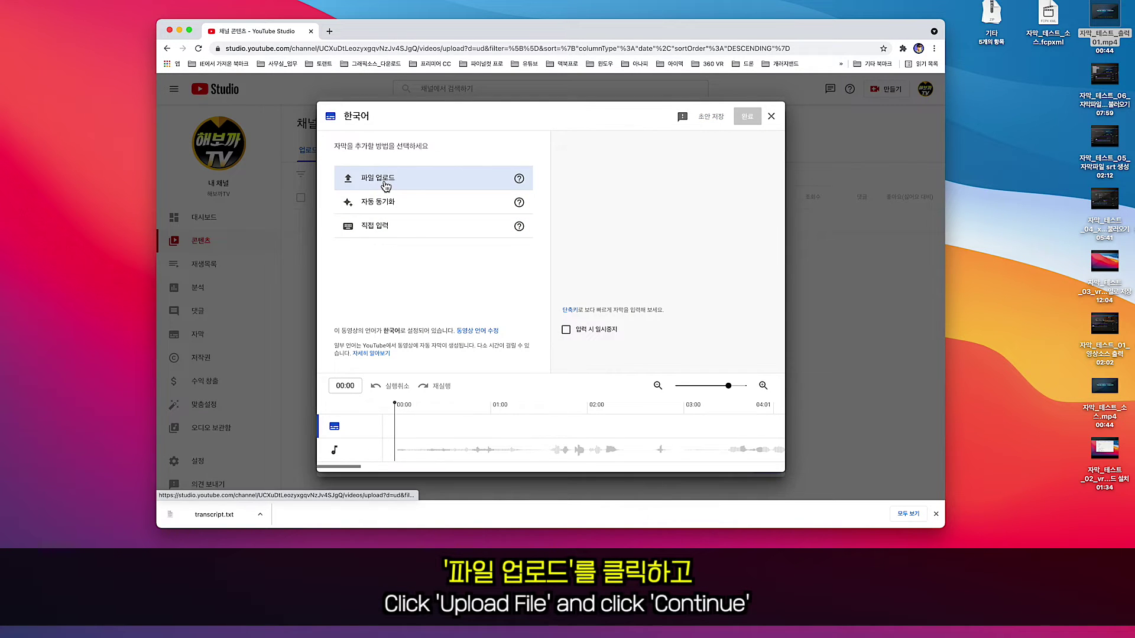
pyautogui.click(383, 180)
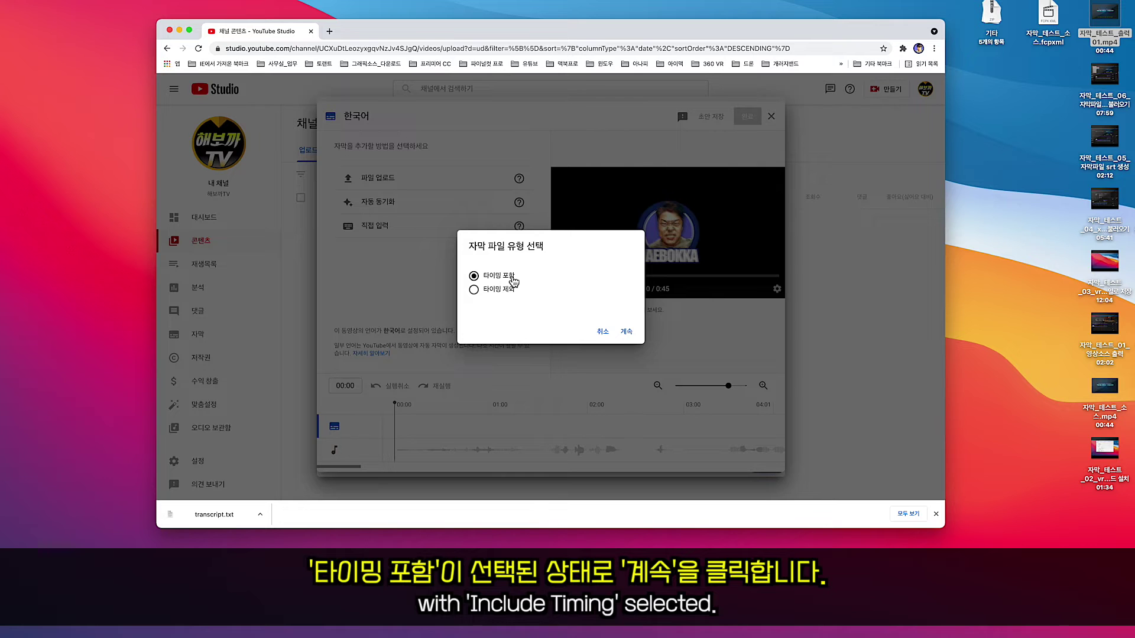
pyautogui.click(628, 333)
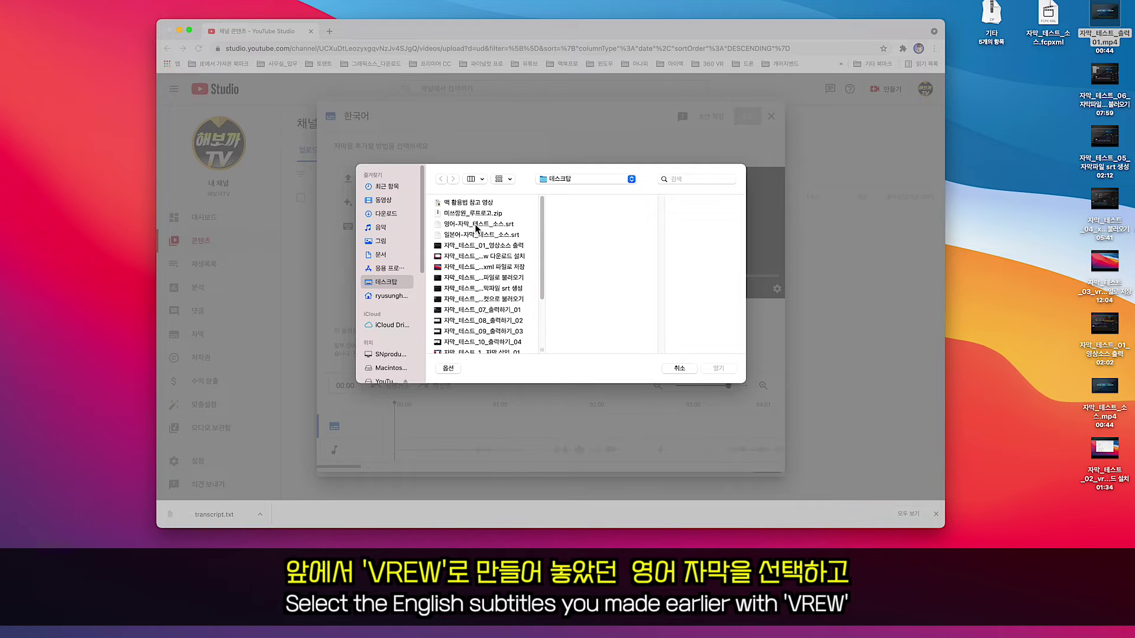
pyautogui.click(475, 225)
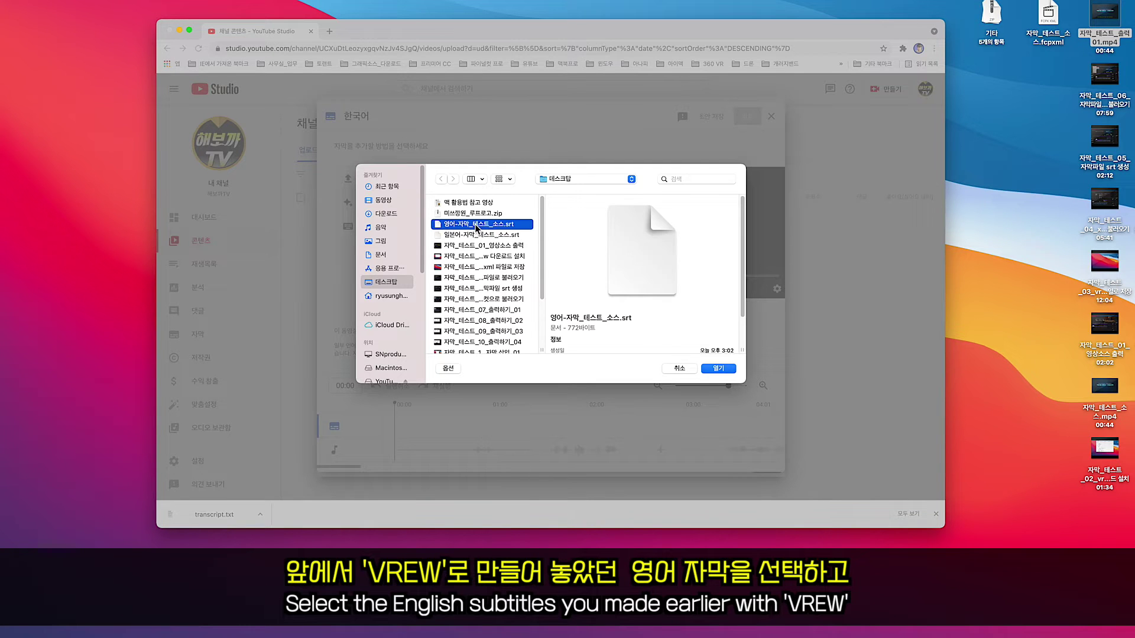
pyautogui.click(719, 369)
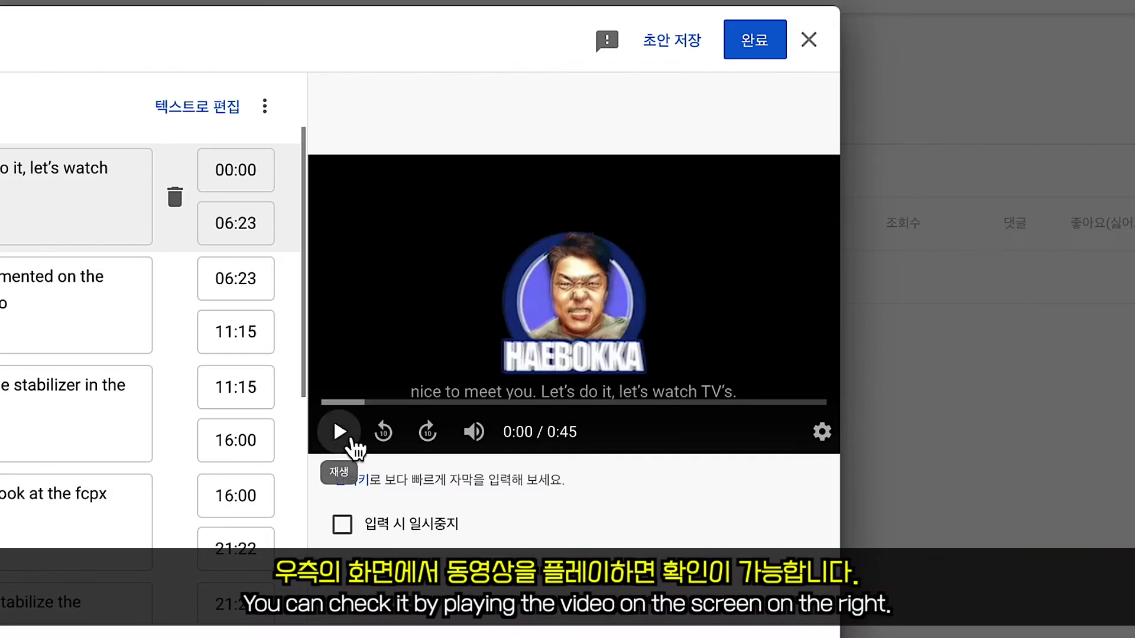
pyautogui.click(565, 290)
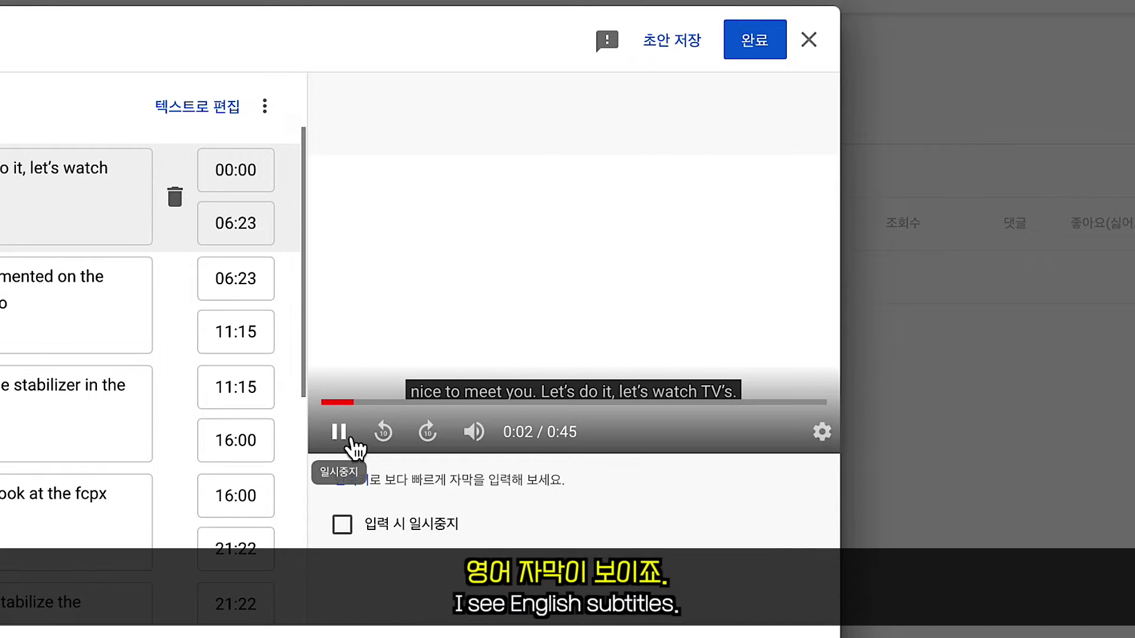
# Trim the first caption to start at 03:14 on the zoomed-out timeline, then finish the edits.
pyautogui.click(352, 442)
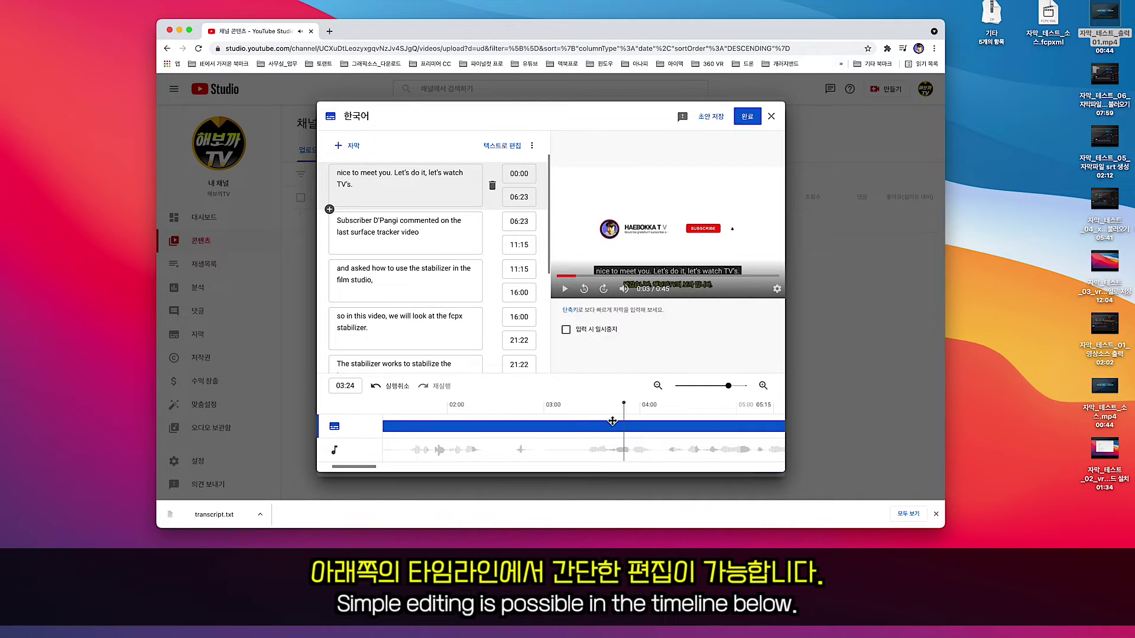
pyautogui.moveTo(621, 406); pyautogui.dragTo(596, 412)
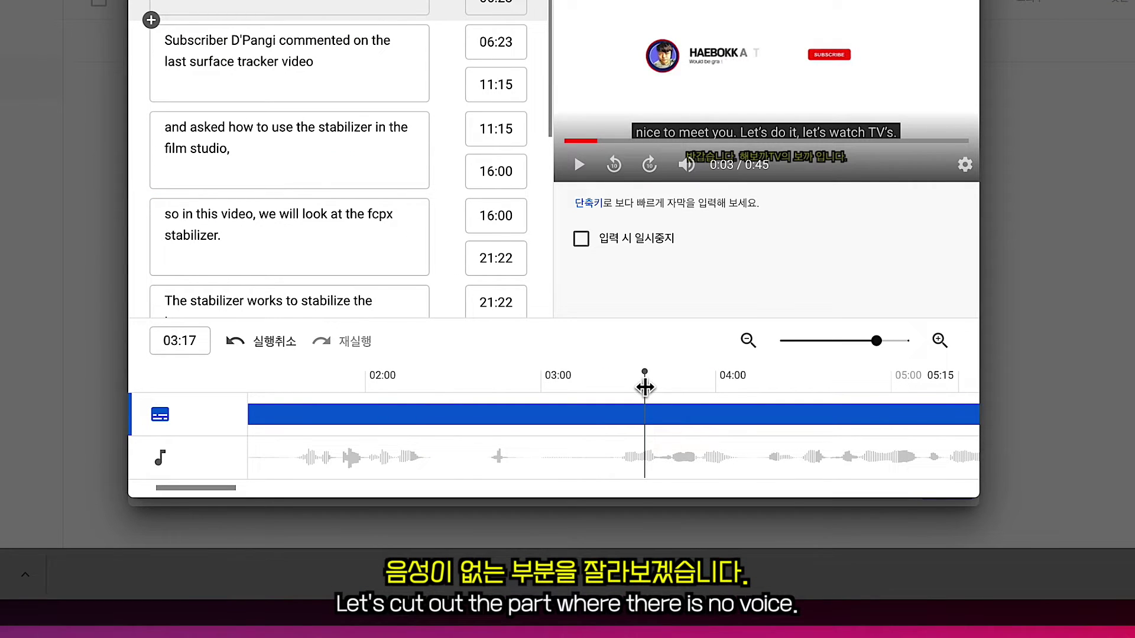
pyautogui.moveTo(644, 387)
pyautogui.mouseDown()
pyautogui.moveTo(891, 381)
pyautogui.moveTo(495, 384)
pyautogui.moveTo(938, 387)
pyautogui.moveTo(357, 380)
pyautogui.moveTo(542, 390)
pyautogui.mouseUp()
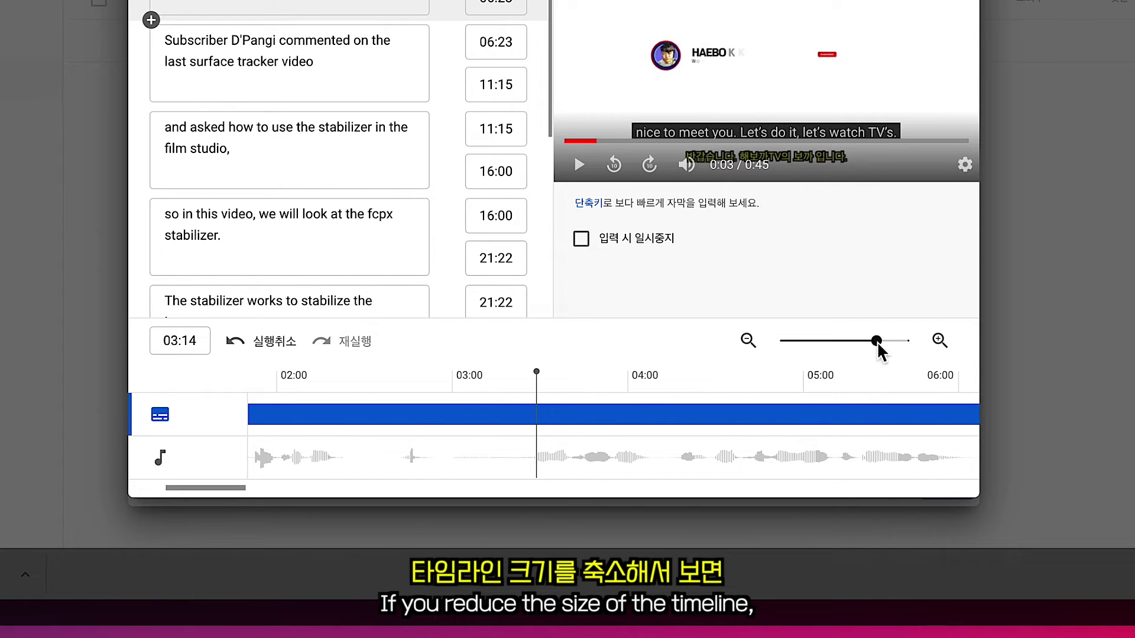
pyautogui.moveTo(861, 344); pyautogui.dragTo(828, 345)
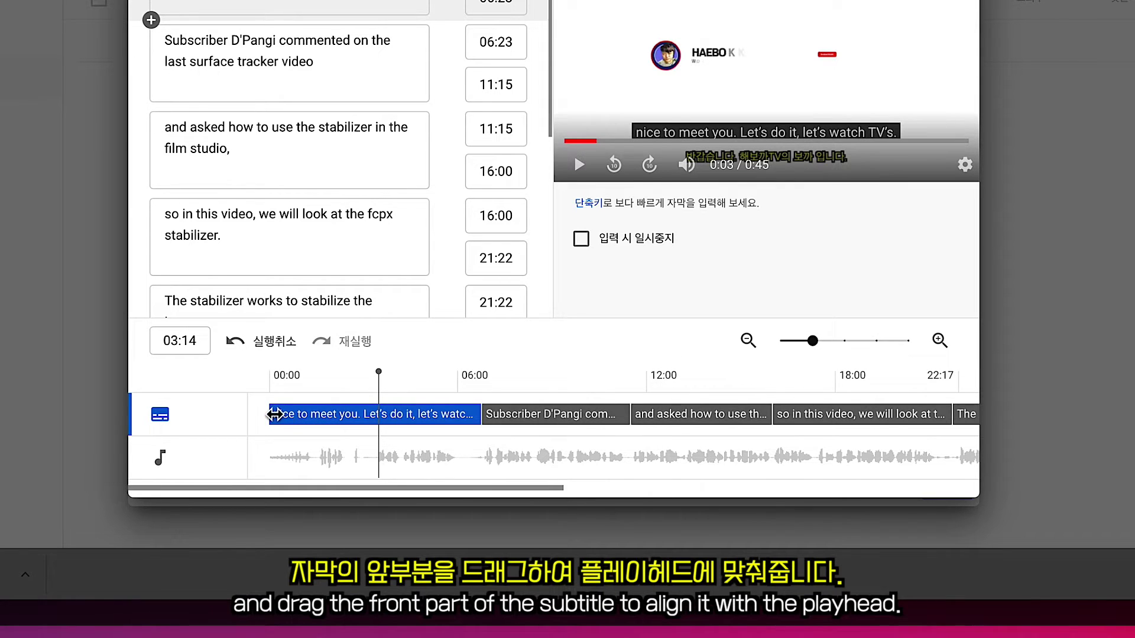
pyautogui.moveTo(275, 414); pyautogui.dragTo(384, 416)
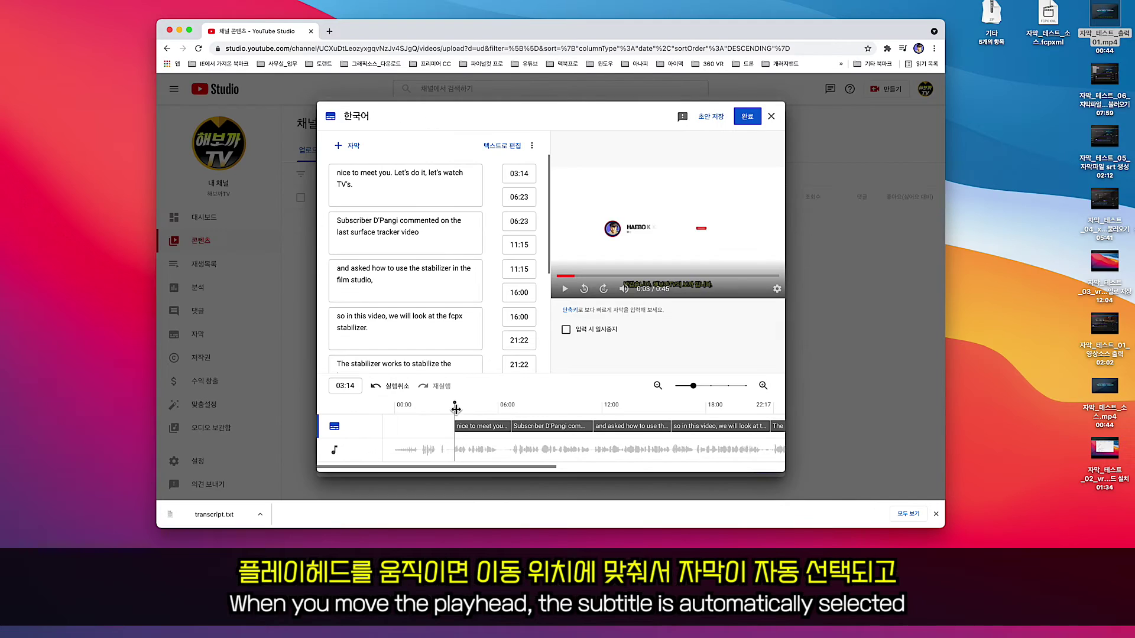
pyautogui.moveTo(452, 412); pyautogui.dragTo(704, 416)
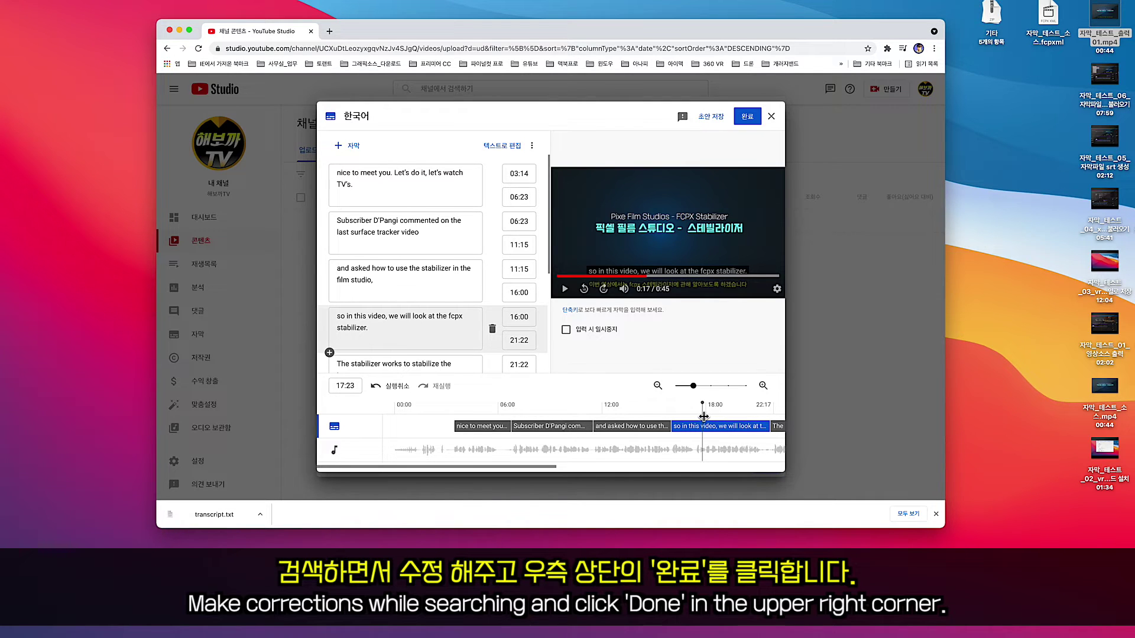
pyautogui.click(750, 123)
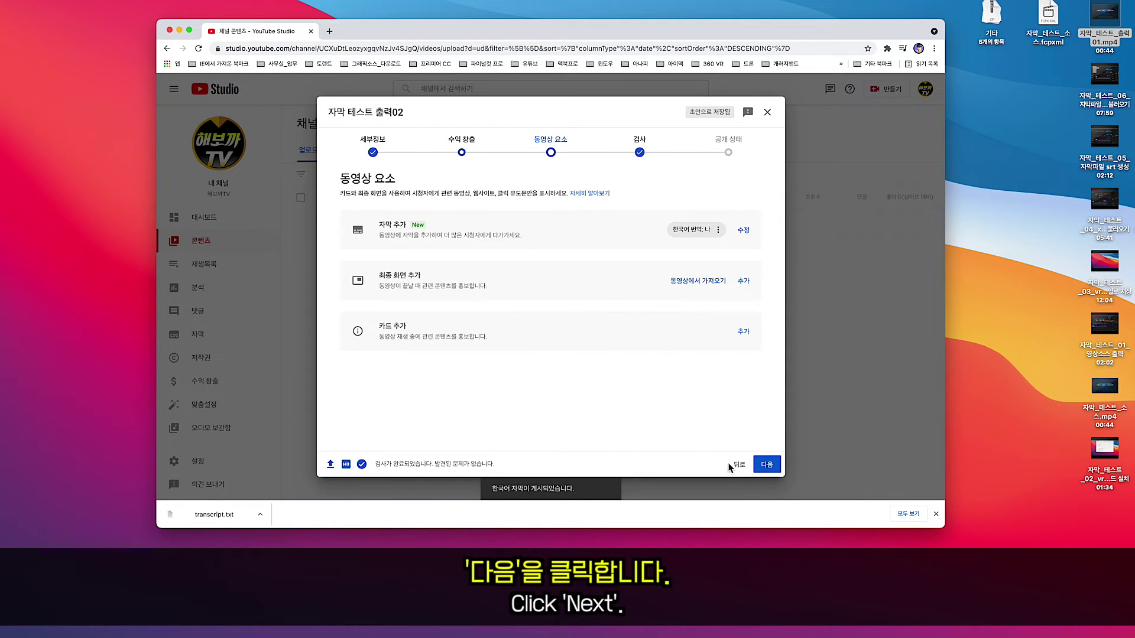
# Save the upload as a private (비공개) video and open its details.
pyautogui.click(768, 465)
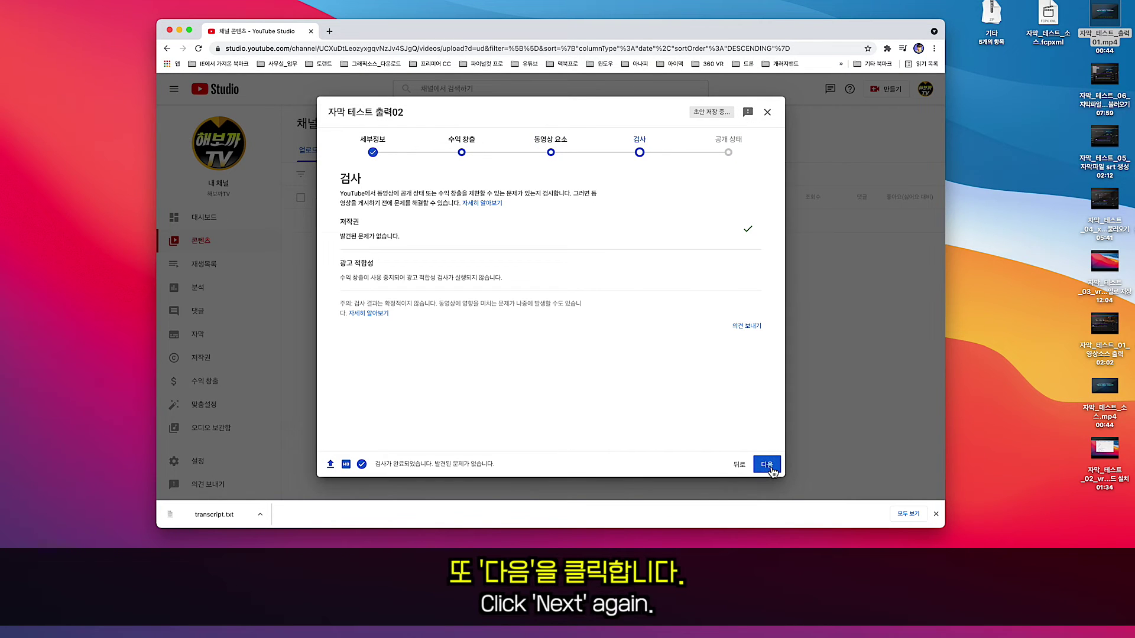
pyautogui.click(770, 468)
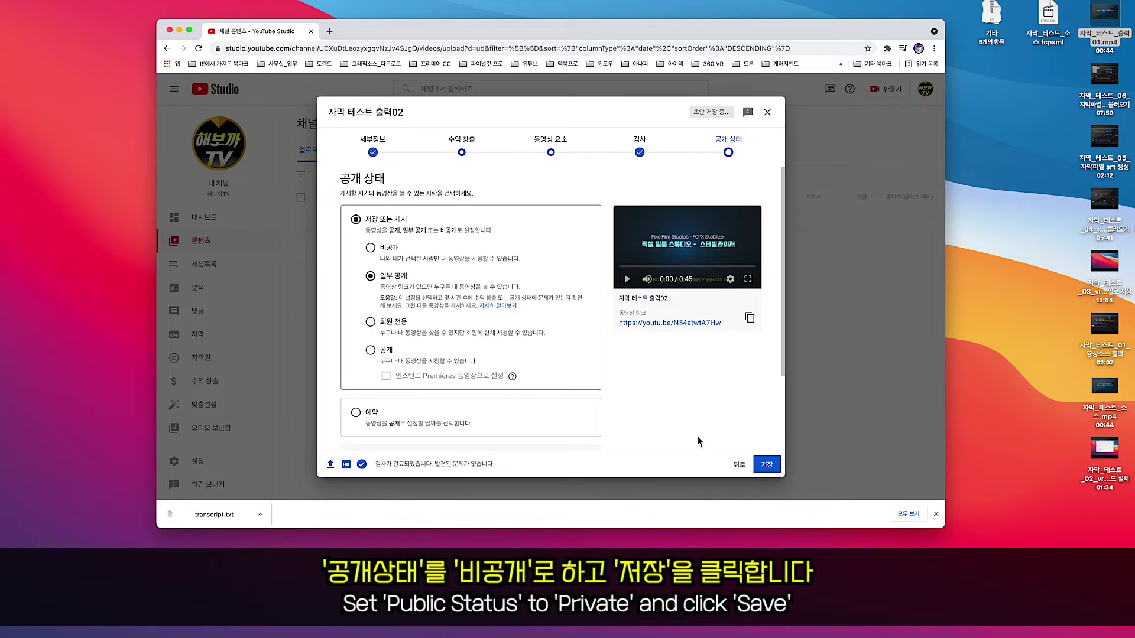
pyautogui.click(371, 249)
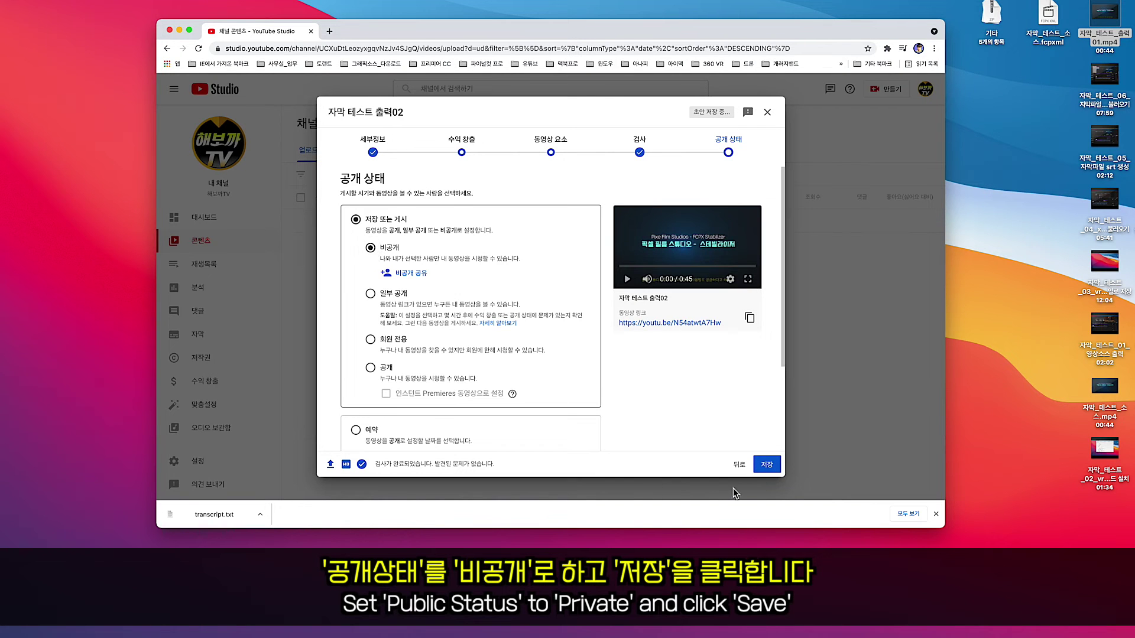
pyautogui.click(768, 466)
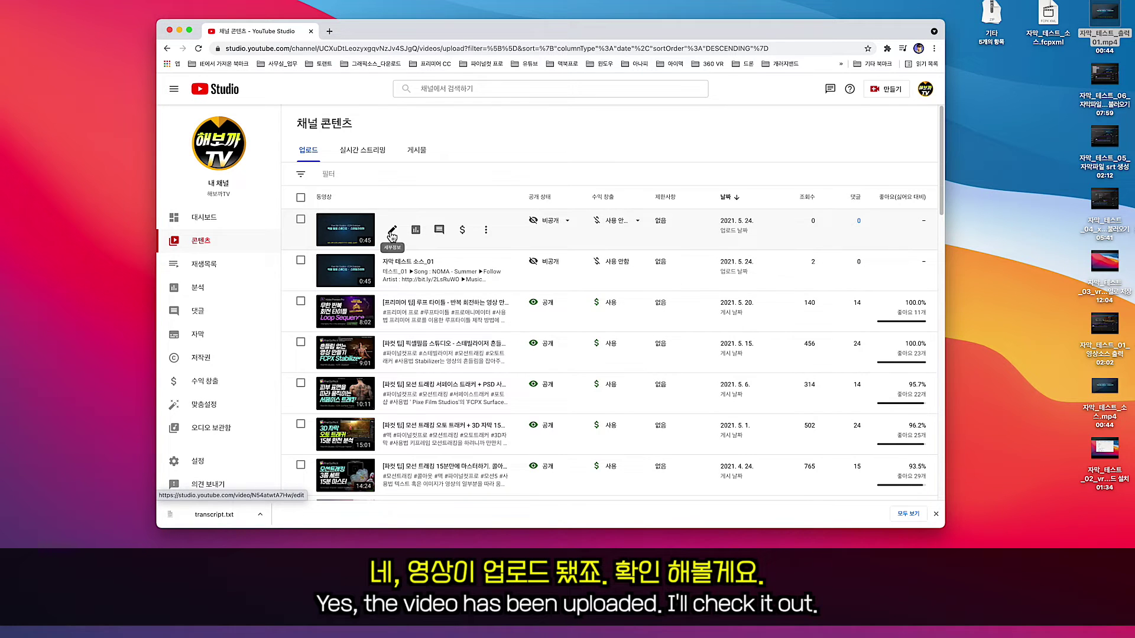
pyautogui.click(392, 230)
# Open the new video's details and its Korean subtitles entry.
pyautogui.click(218, 174)
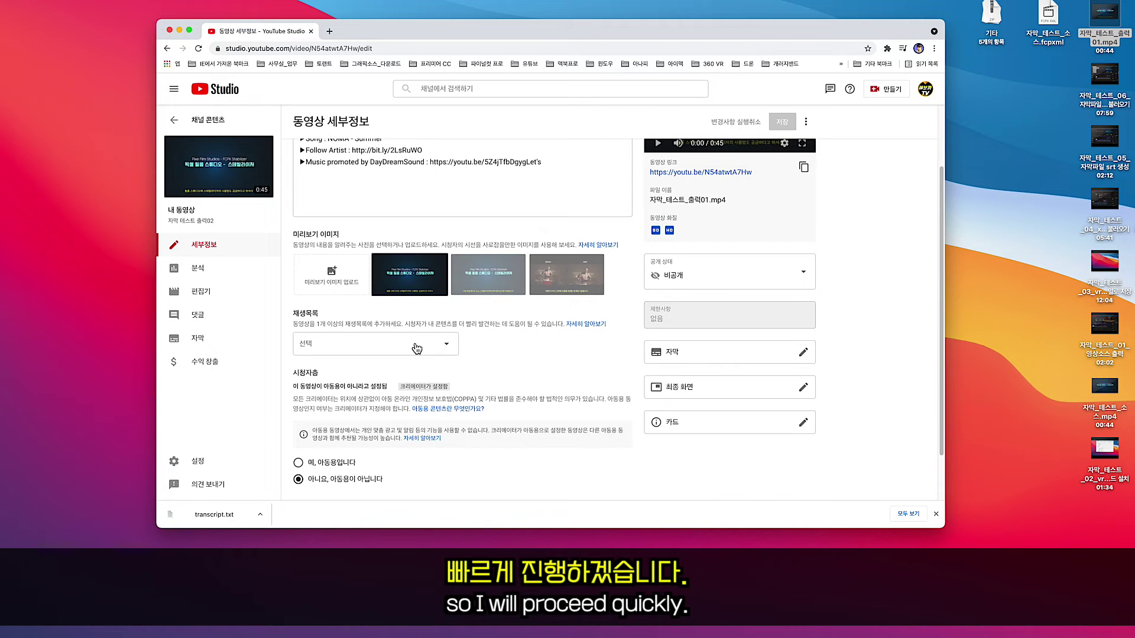
pyautogui.click(803, 352)
# Add English as a subtitle language on the video's Subtitles page.
pyautogui.click(771, 116)
pyautogui.click(197, 337)
pyautogui.click(313, 261)
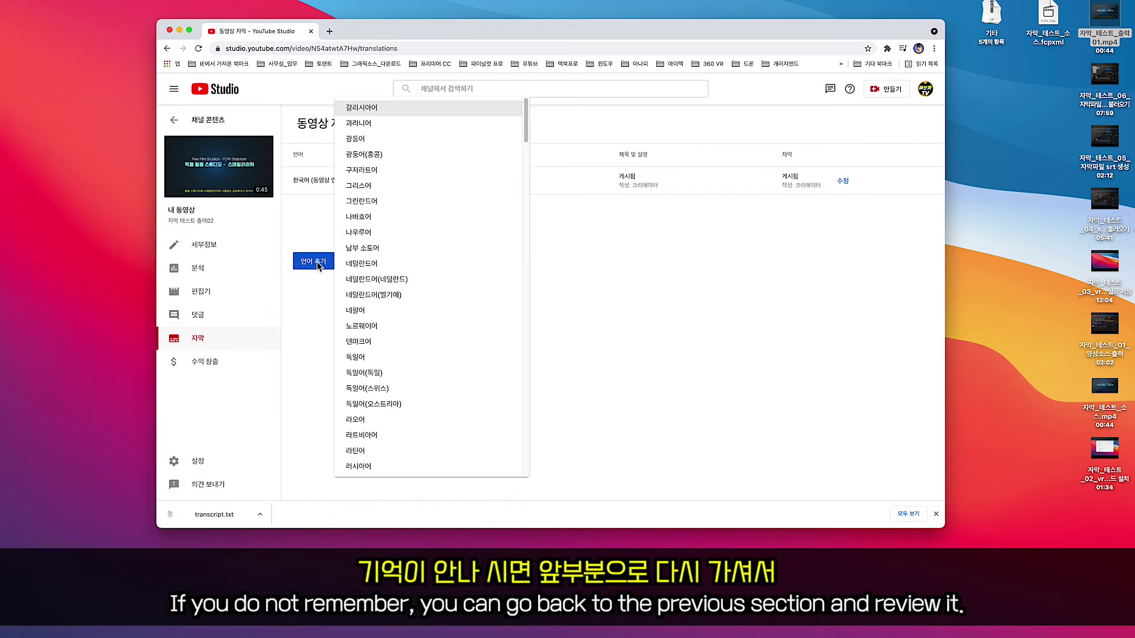
pyautogui.scroll(-3, 431, 232)
pyautogui.scroll(-10, 431, 232)
pyautogui.scroll(-6, 431, 233)
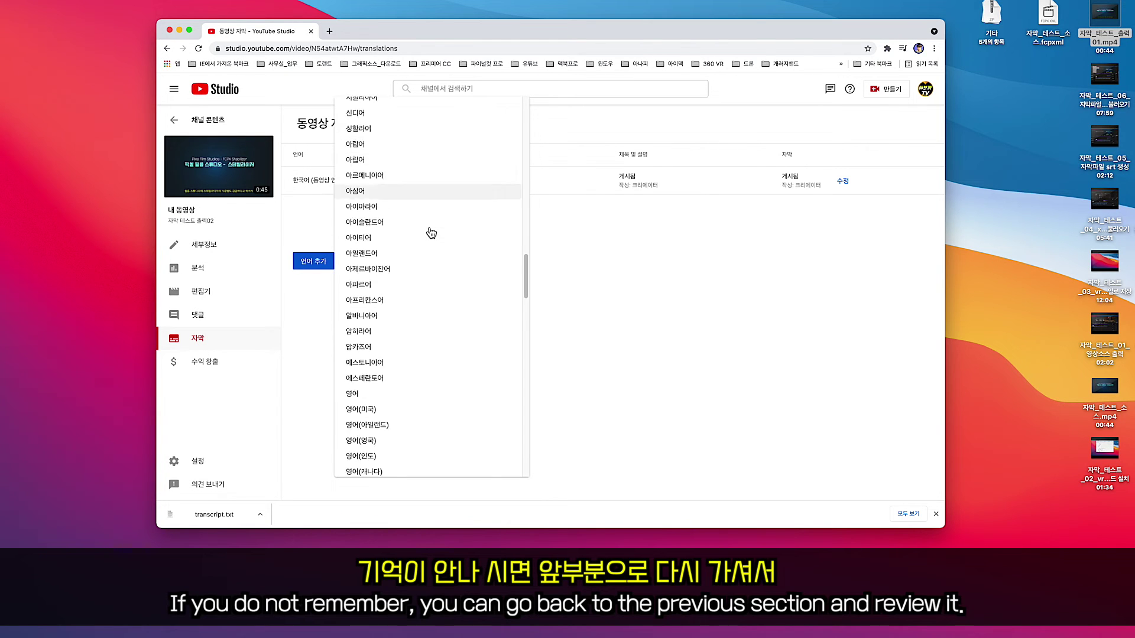
pyautogui.scroll(-3, 431, 233)
pyautogui.click(392, 411)
# Upload the timed English SRT file and publish the English subtitles.
pyautogui.click(784, 214)
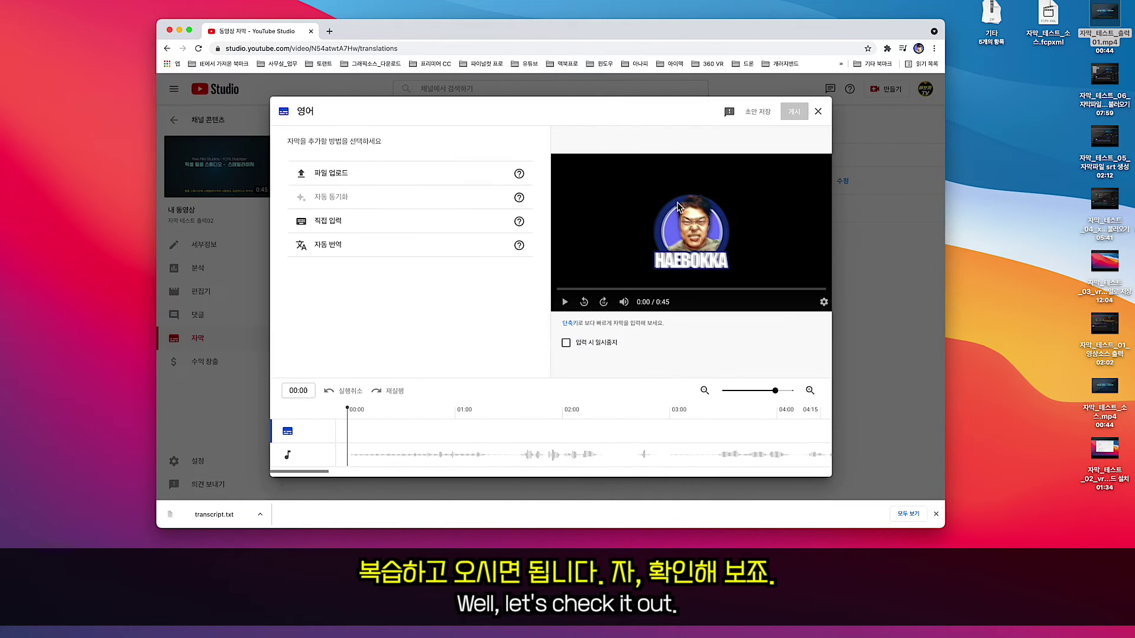
pyautogui.click(340, 176)
pyautogui.click(626, 328)
pyautogui.click(723, 373)
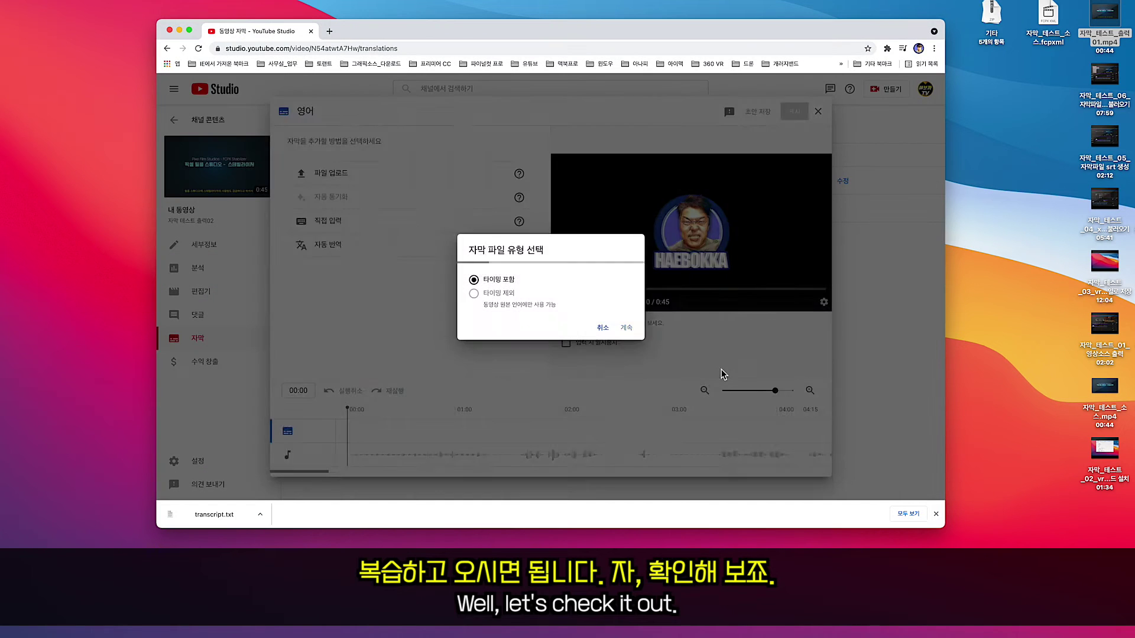
pyautogui.click(474, 409)
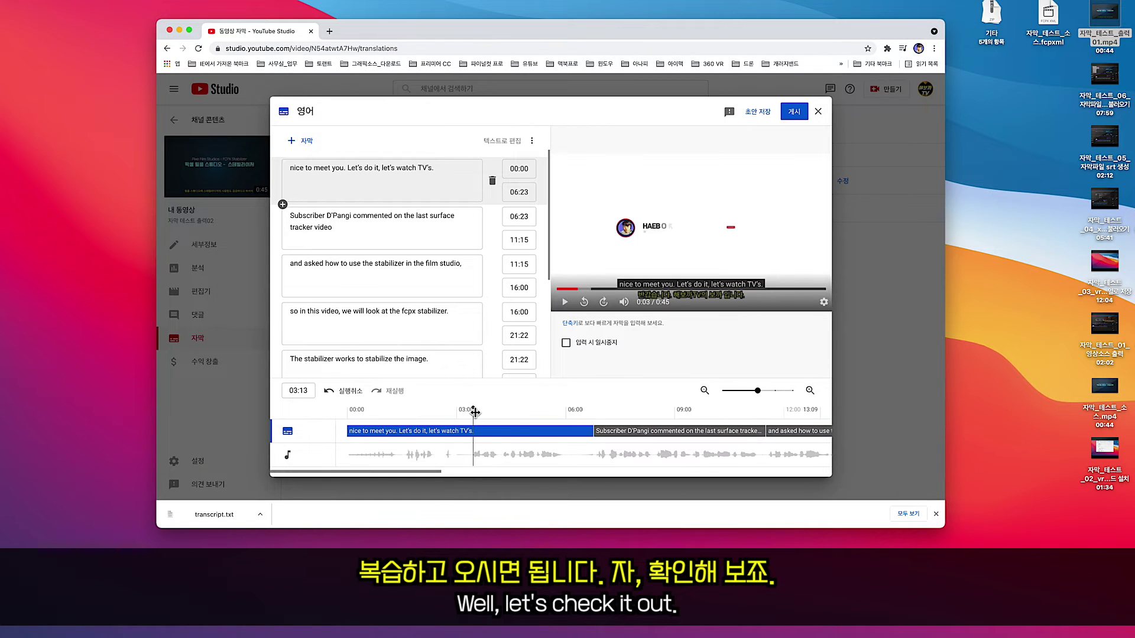
pyautogui.click(794, 111)
# Add and publish Japanese subtitles, then return to the channel content list.
pyautogui.click(313, 260)
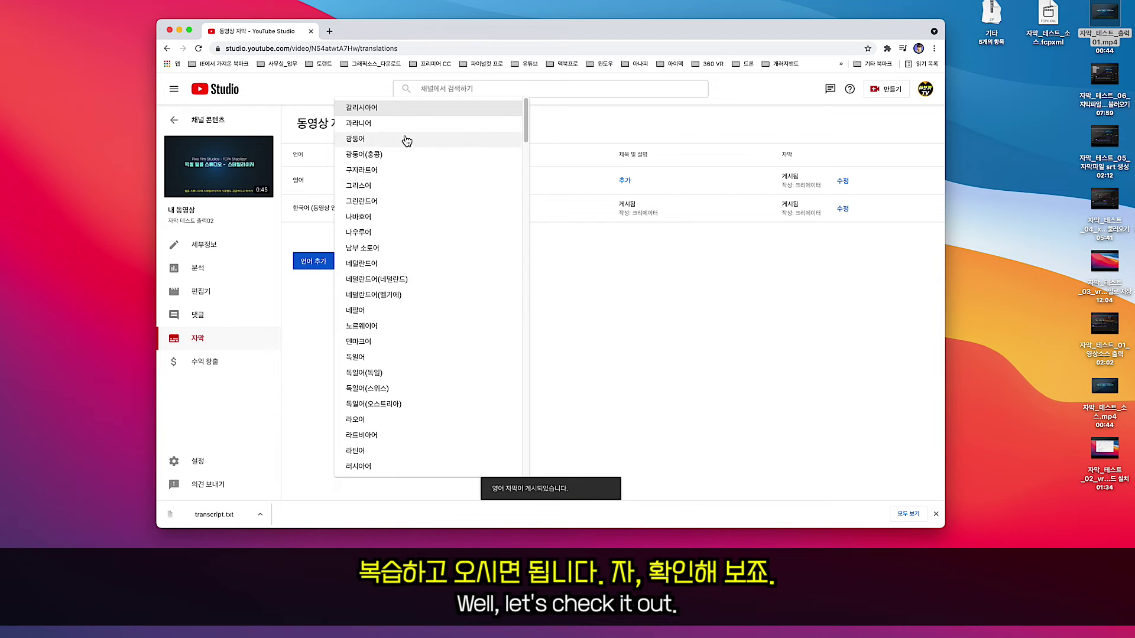
pyautogui.scroll(-3, 418, 268)
pyautogui.scroll(-3, 418, 268)
pyautogui.click(418, 269)
pyautogui.click(773, 241)
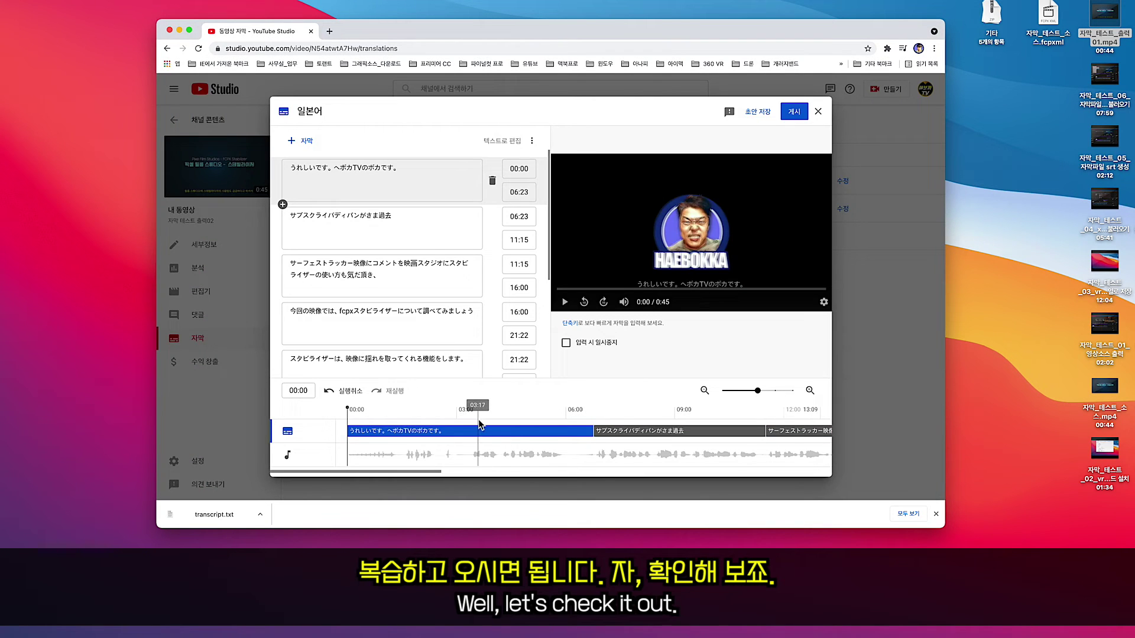
pyautogui.click(794, 115)
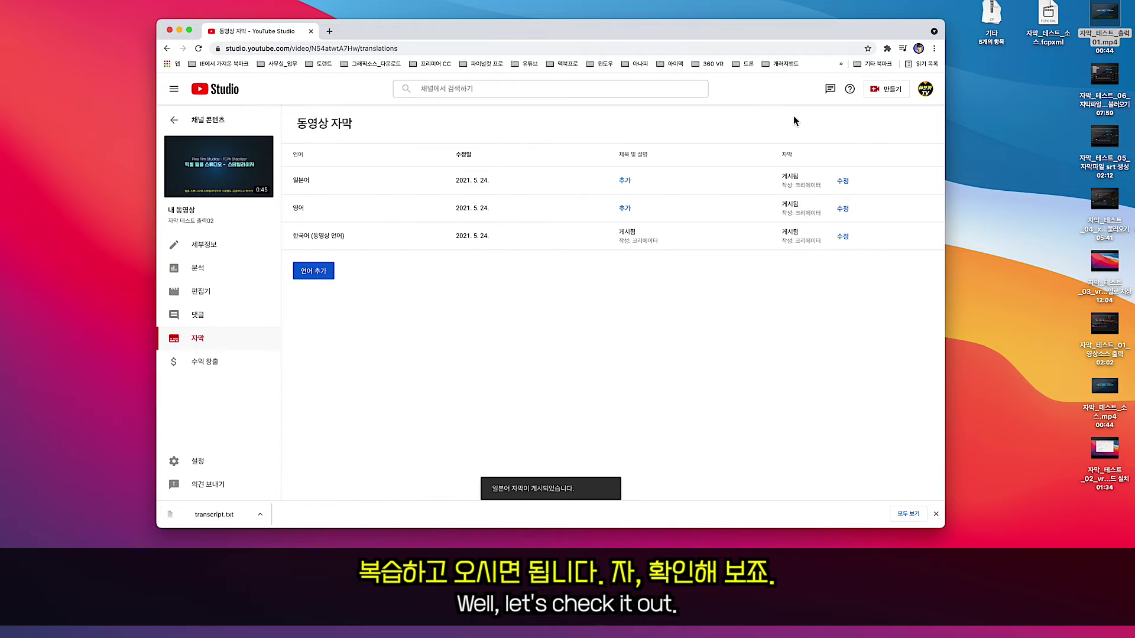
pyautogui.click(219, 122)
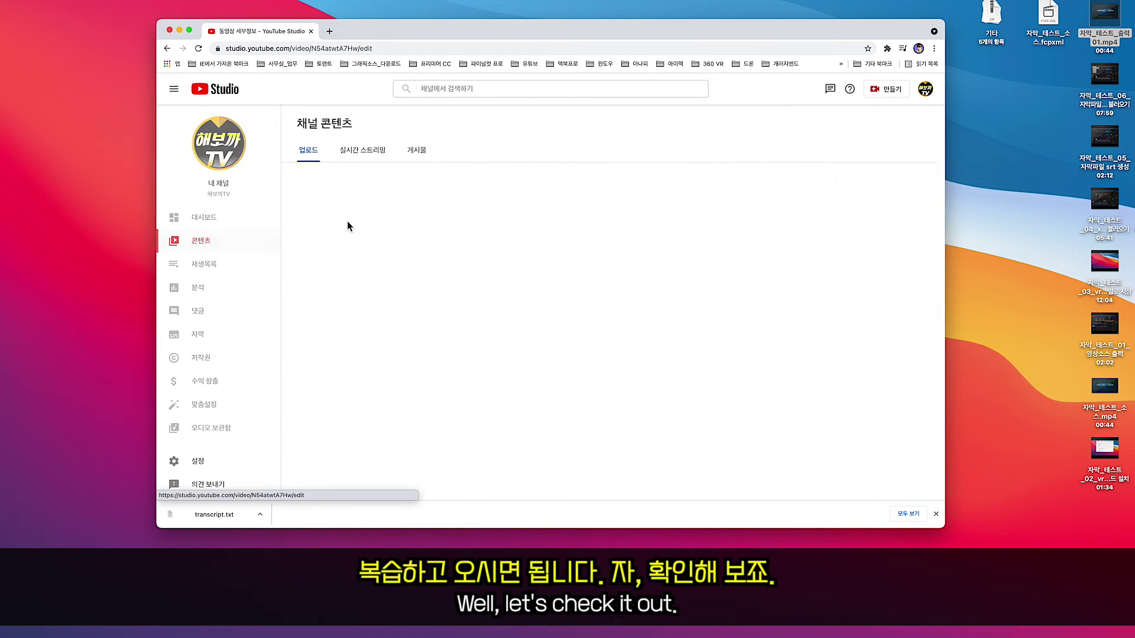
# Play the test video on YouTube with English, then Japanese subtitles.
pyautogui.click(206, 167)
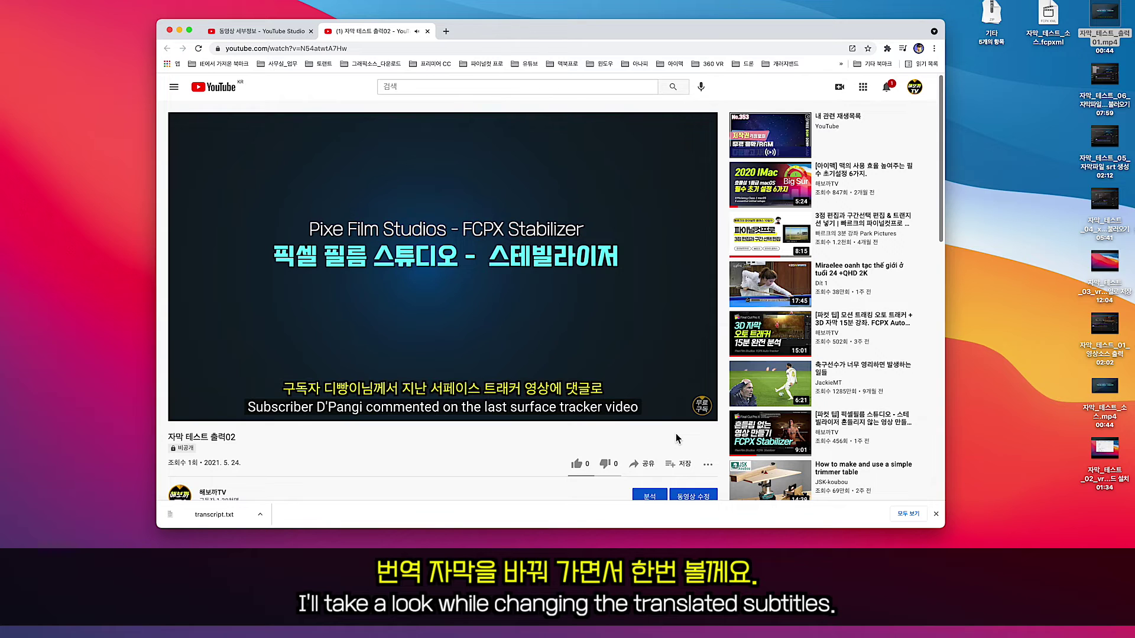
pyautogui.click(644, 411)
pyautogui.click(680, 363)
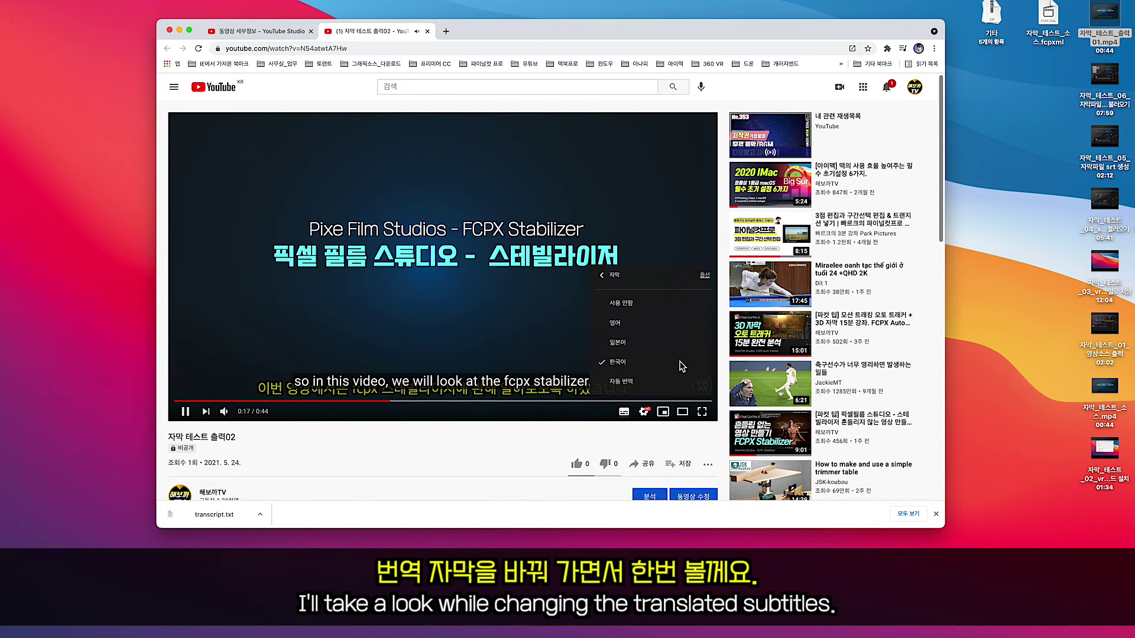
pyautogui.click(640, 329)
pyautogui.click(519, 456)
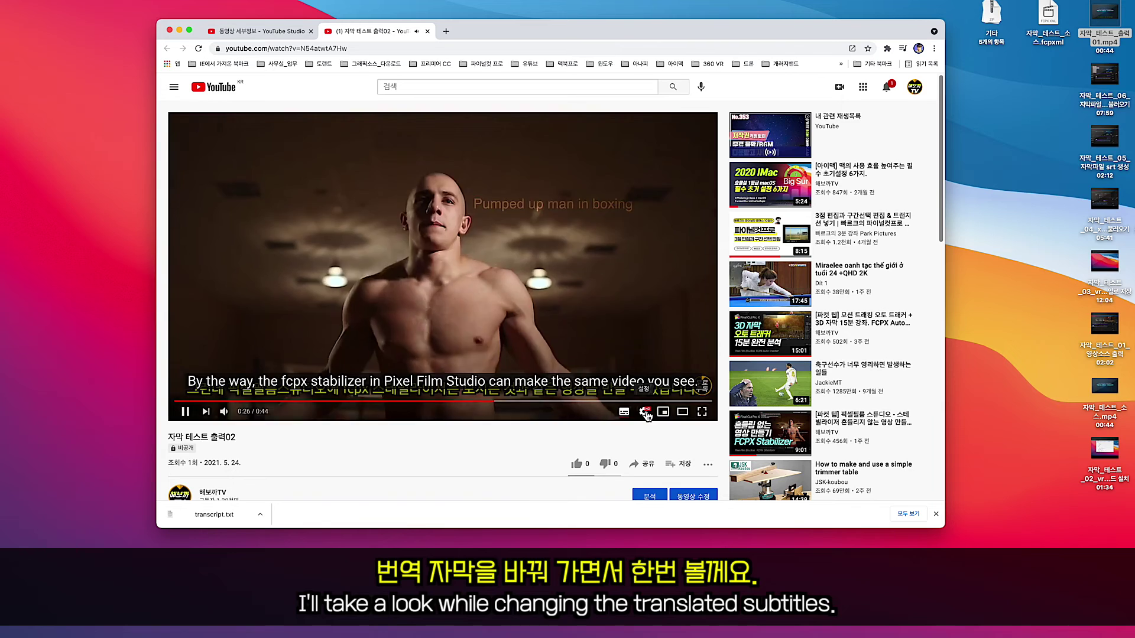
pyautogui.click(645, 412)
pyautogui.click(641, 356)
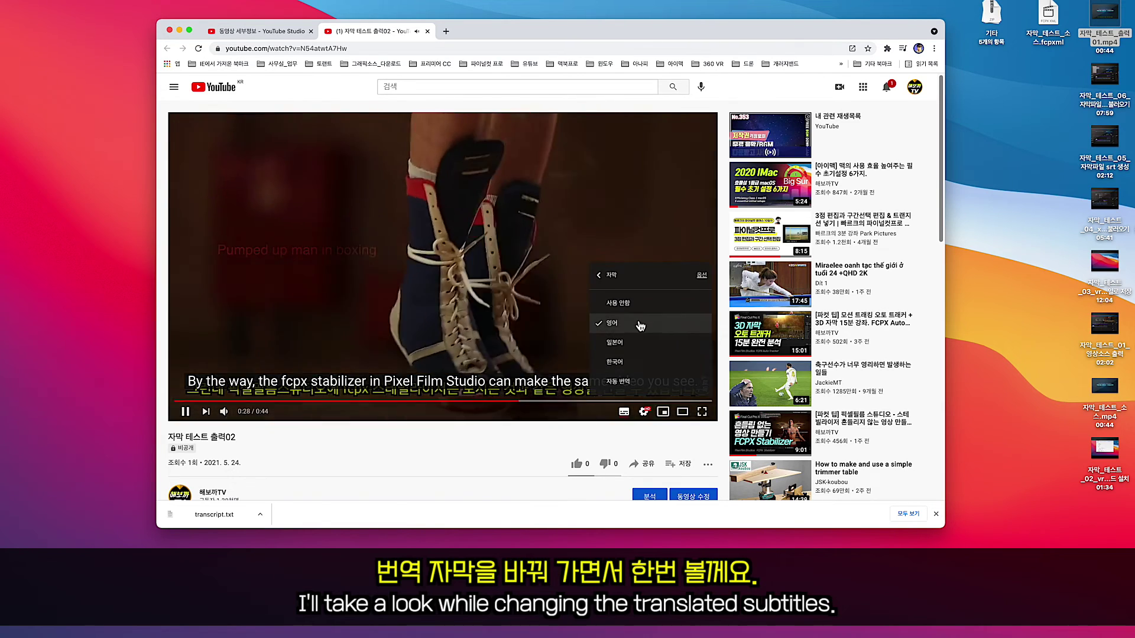
pyautogui.click(638, 342)
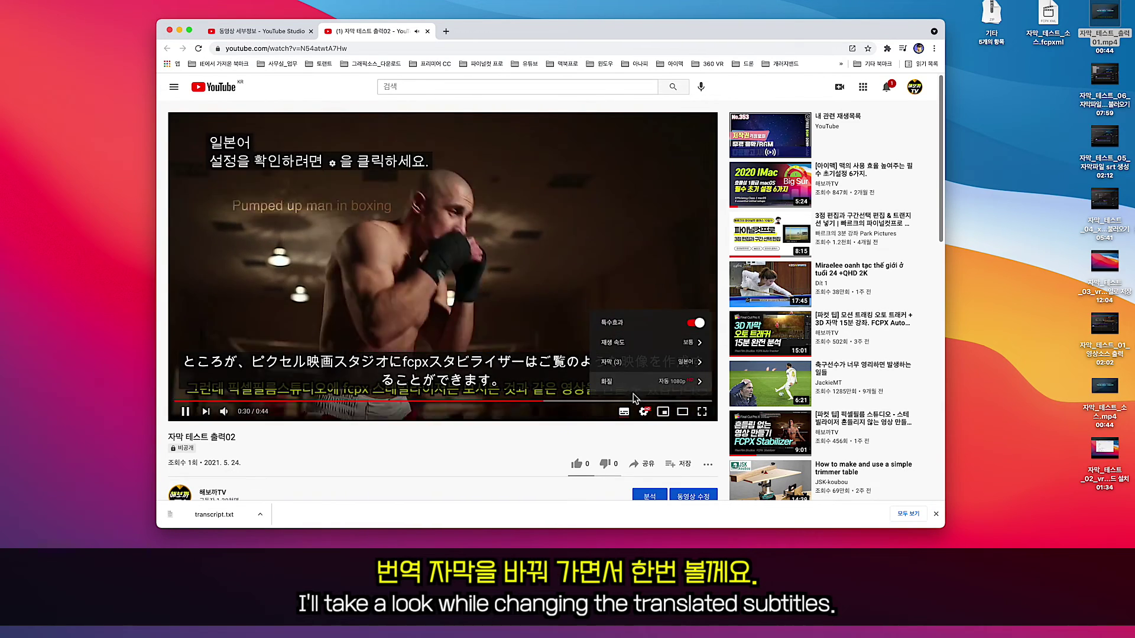
pyautogui.click(395, 434)
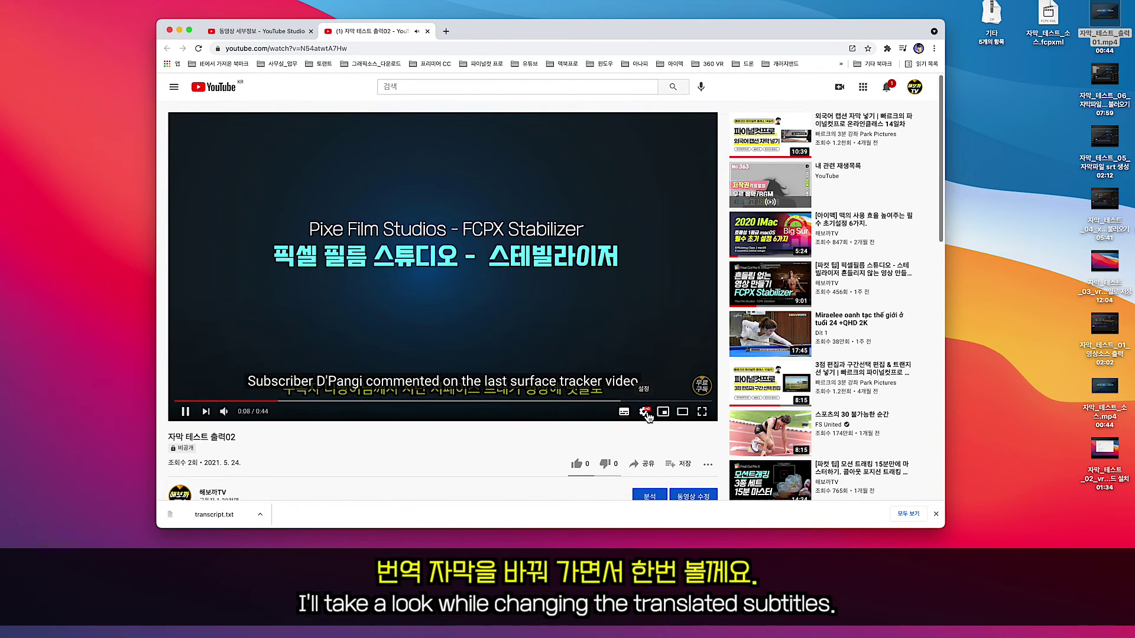
# Turn the video's subtitles off (사용 안함).
pyautogui.click(645, 413)
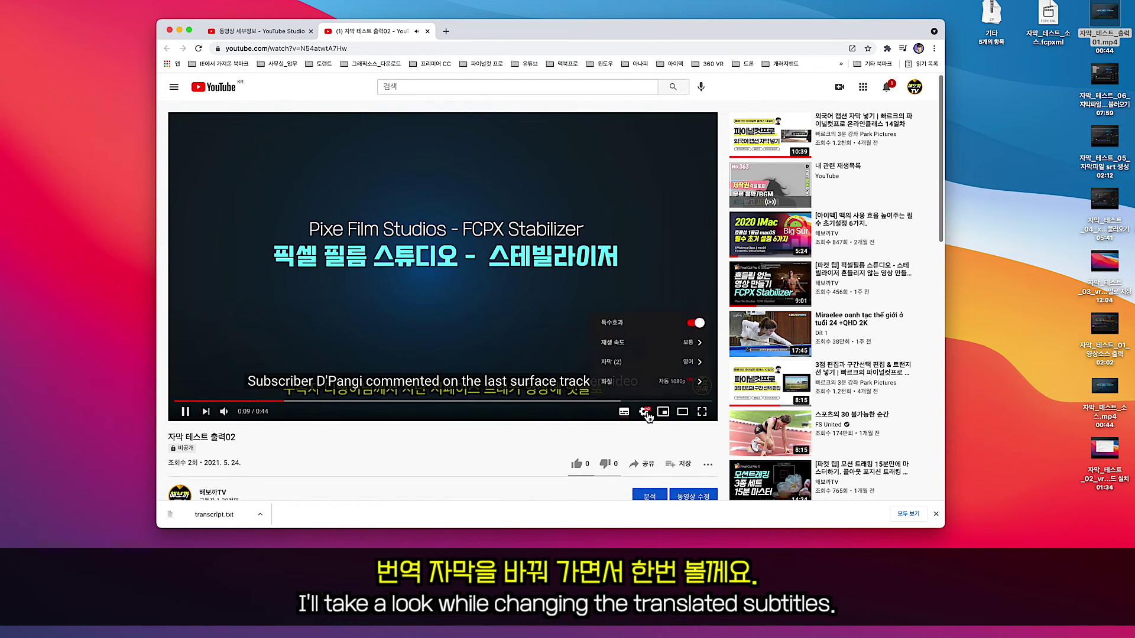
pyautogui.click(687, 364)
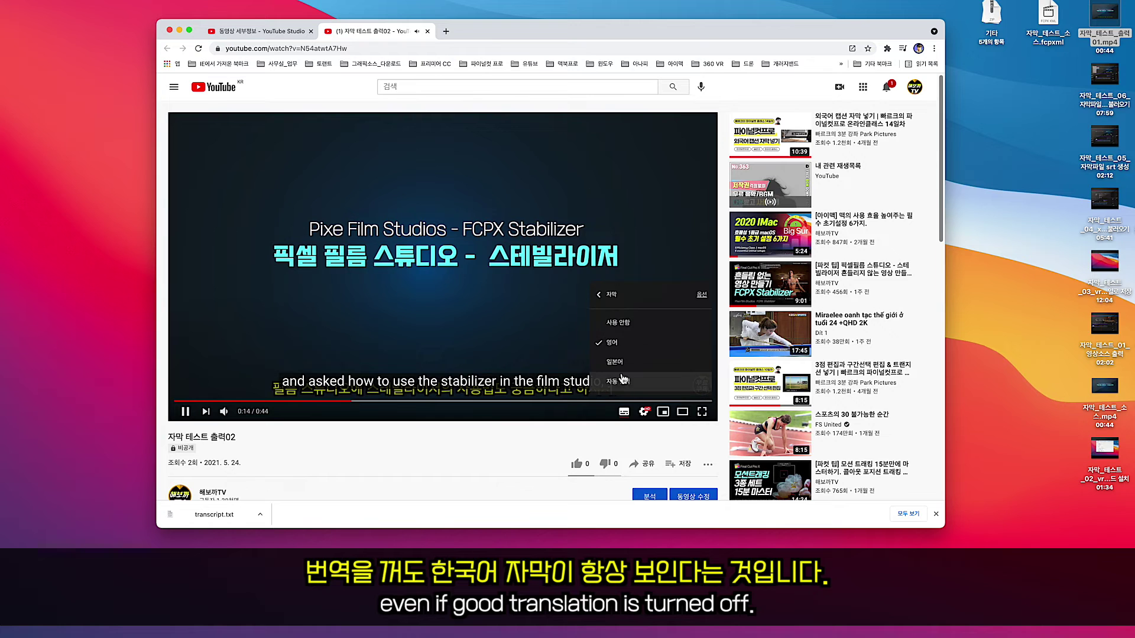
pyautogui.click(620, 325)
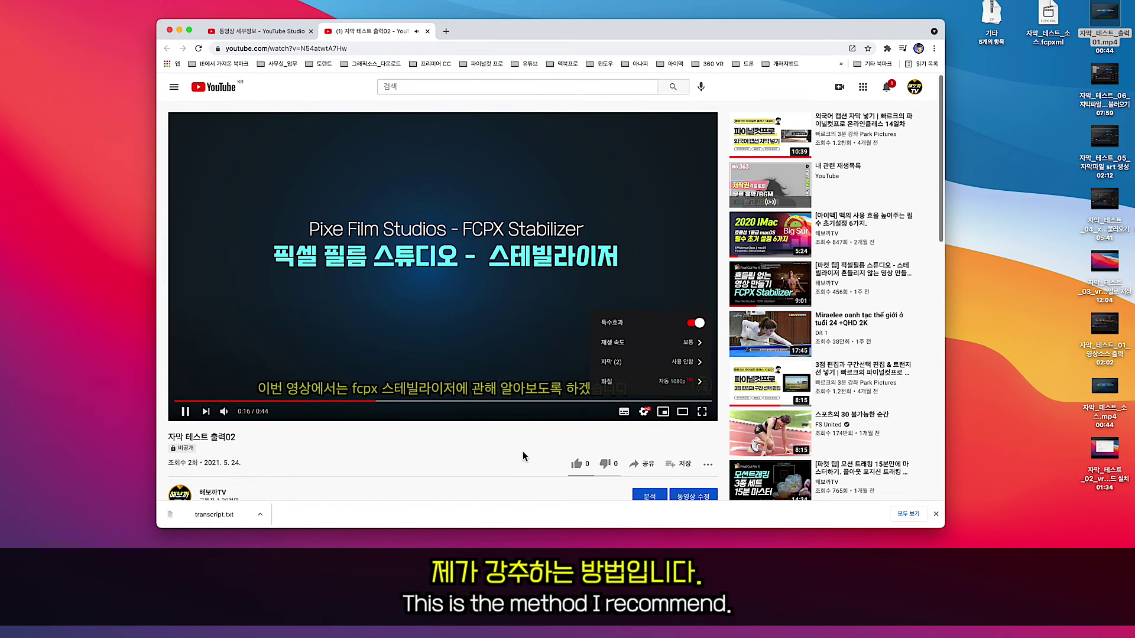
pyautogui.click(644, 412)
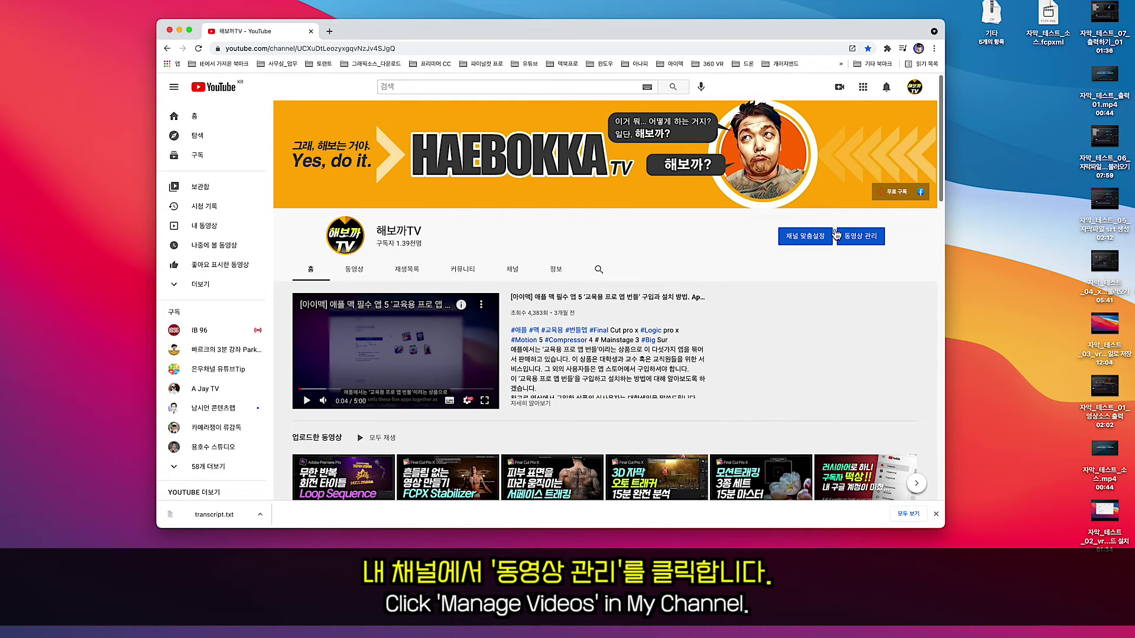
# Go to Studio's Subtitles page (3 languages per test video) and expand the third video's languages.
pyautogui.click(860, 238)
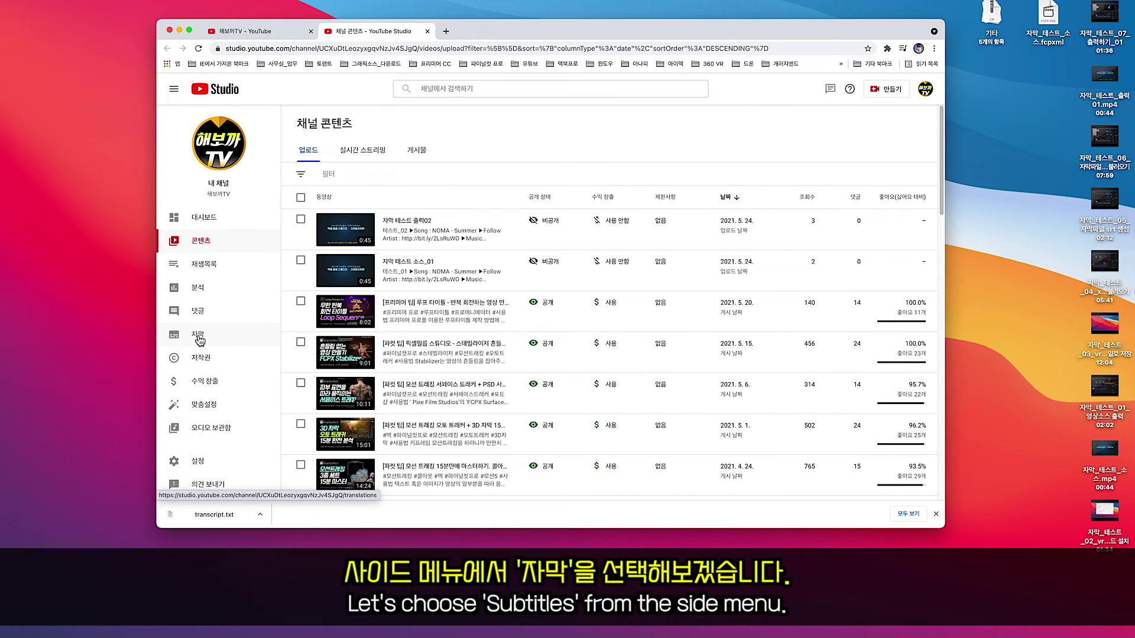
pyautogui.click(199, 341)
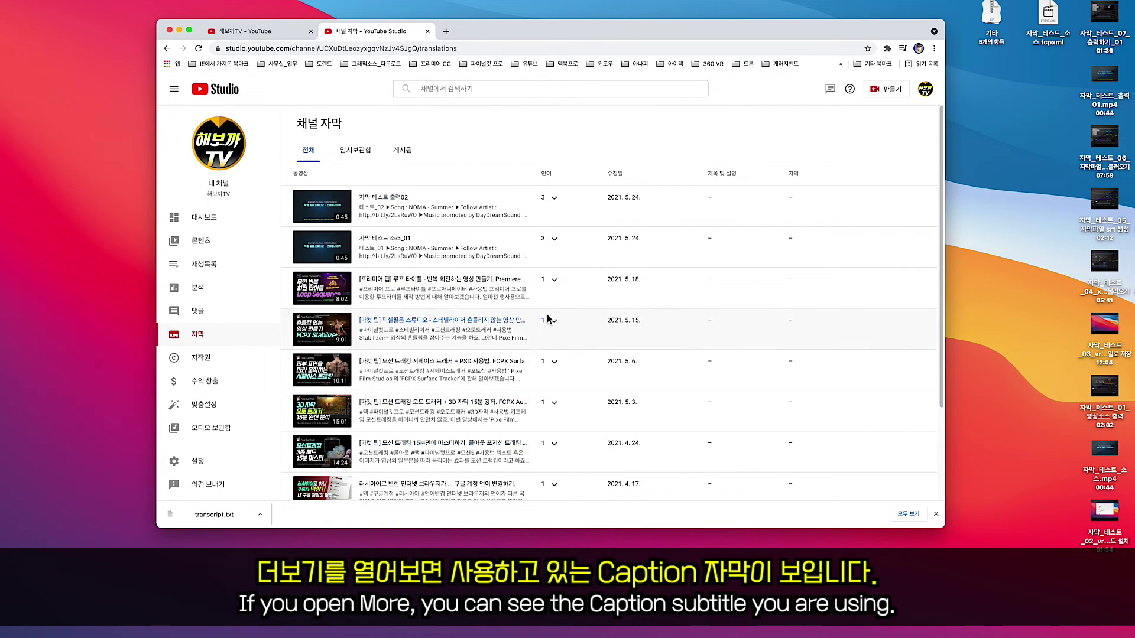
pyautogui.click(556, 282)
pyautogui.moveTo(436, 324)
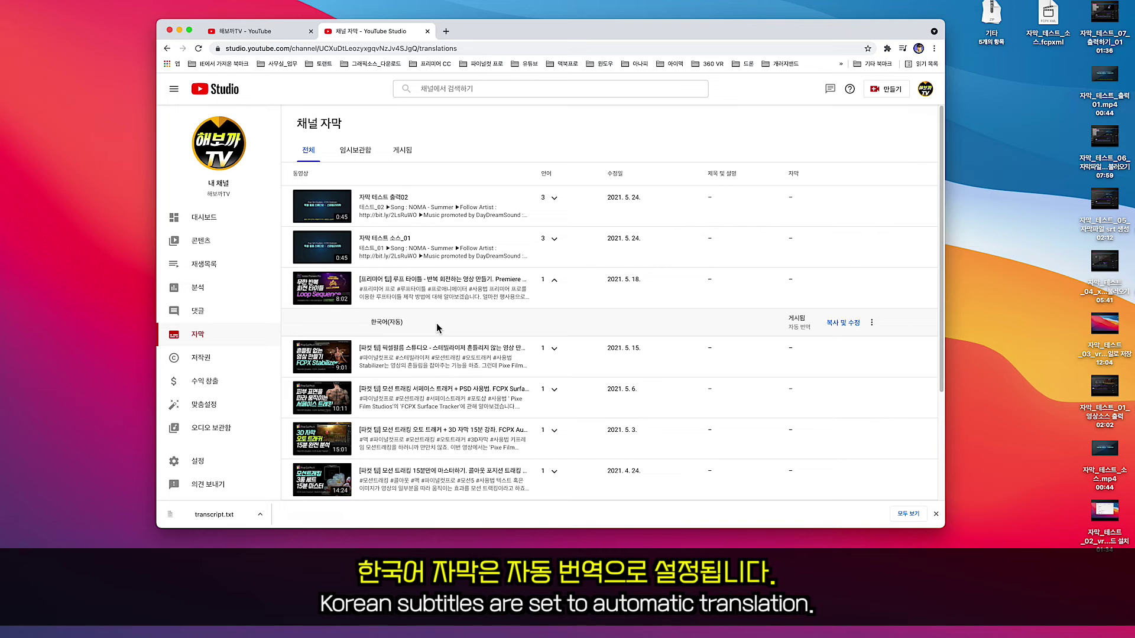
# Collapse the third video and expand 자막 테스트 소스_01 to show its English, Japanese and Korean subtitles.
pyautogui.click(556, 282)
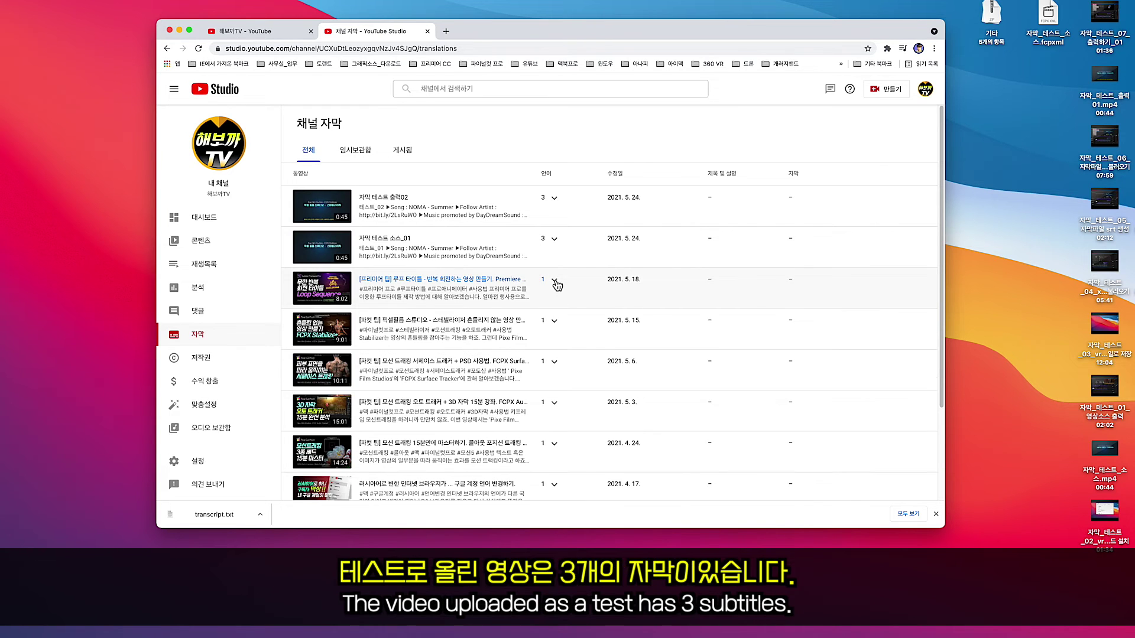
pyautogui.click(555, 240)
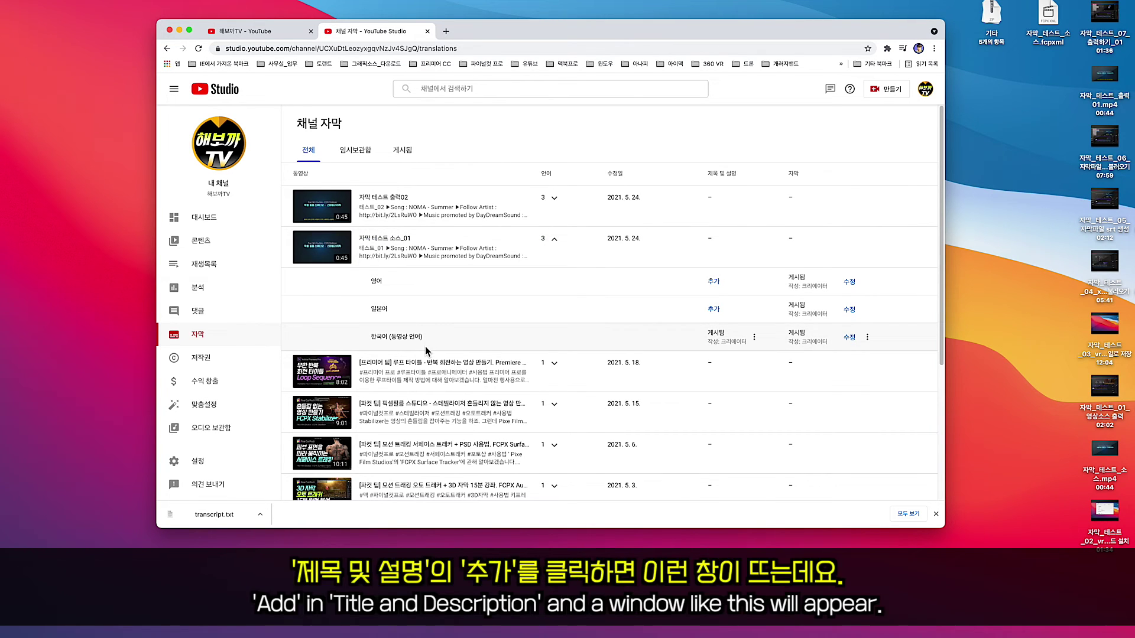
pyautogui.click(714, 309)
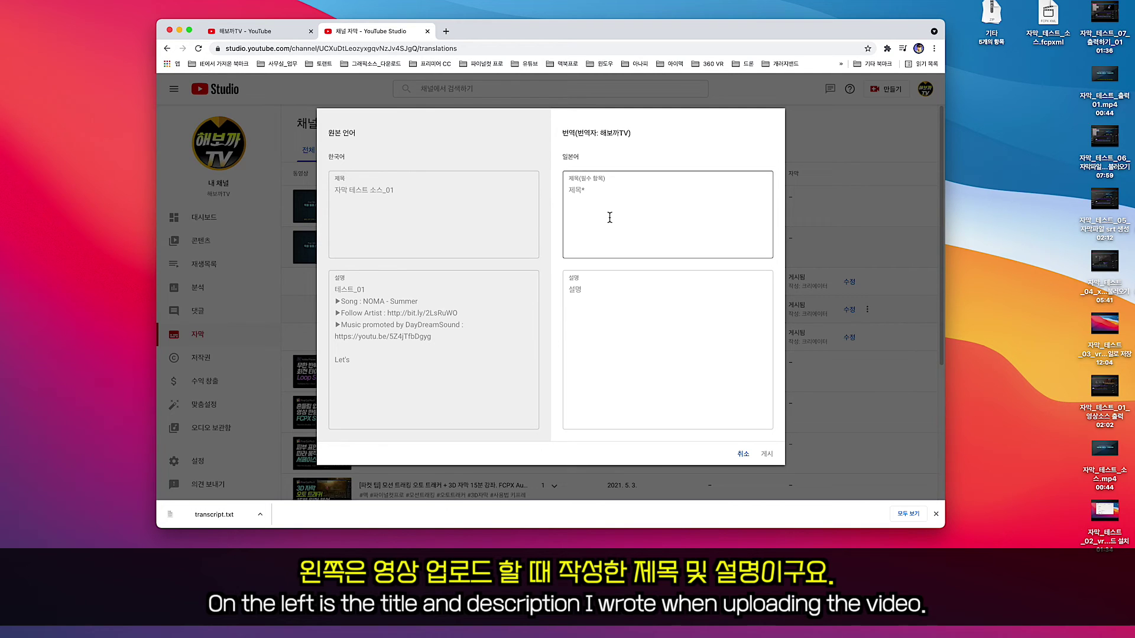
pyautogui.click(589, 291)
pyautogui.click(594, 197)
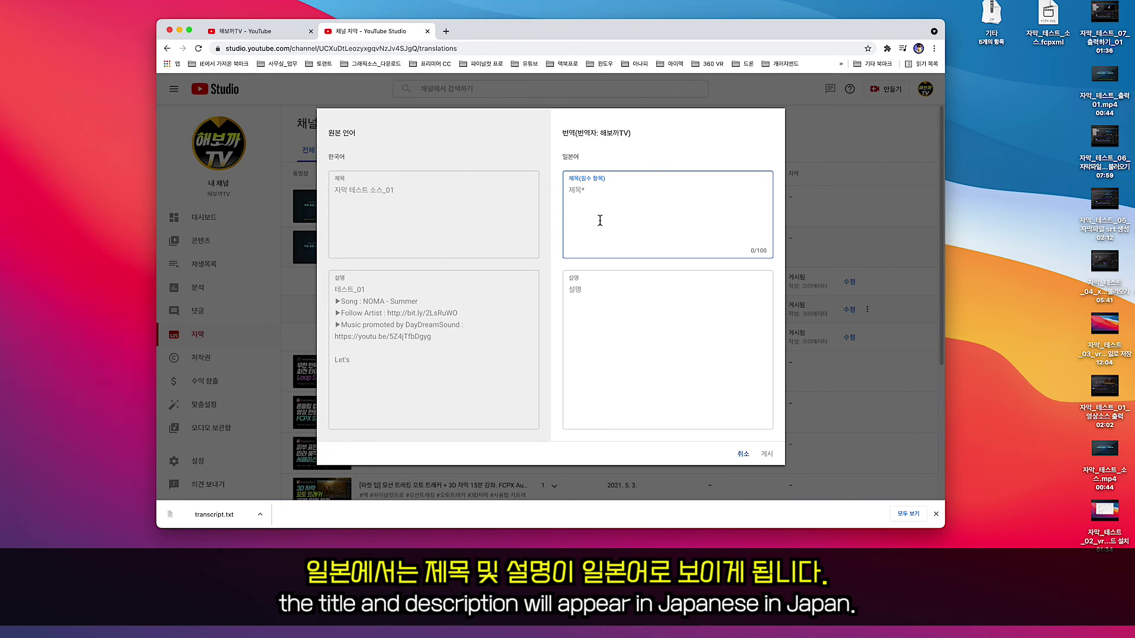
pyautogui.click(743, 454)
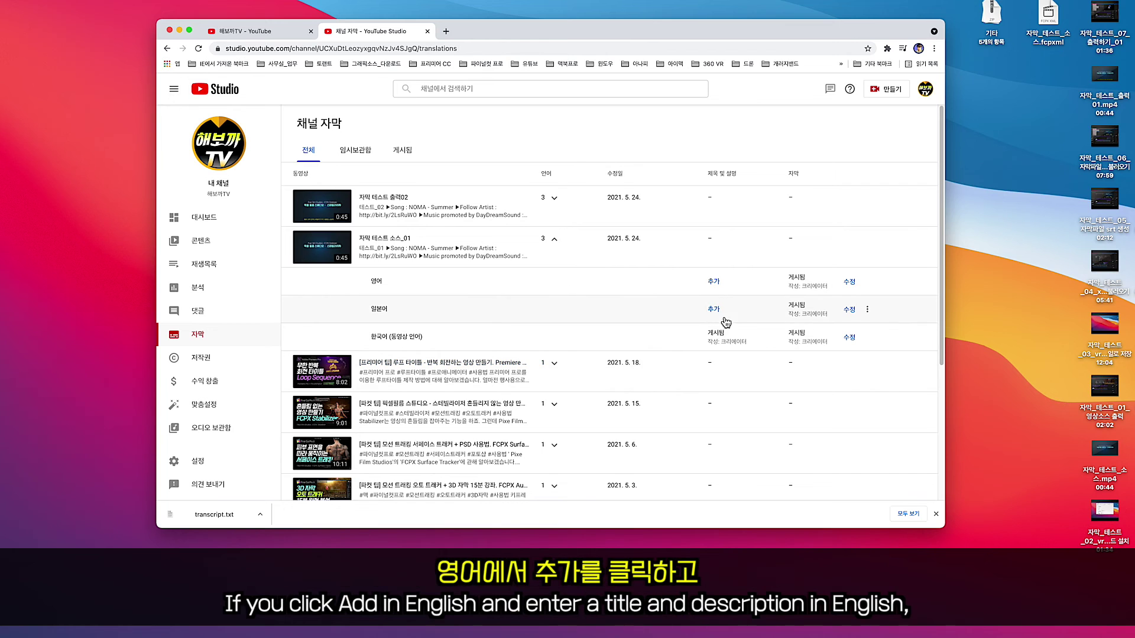
pyautogui.click(714, 282)
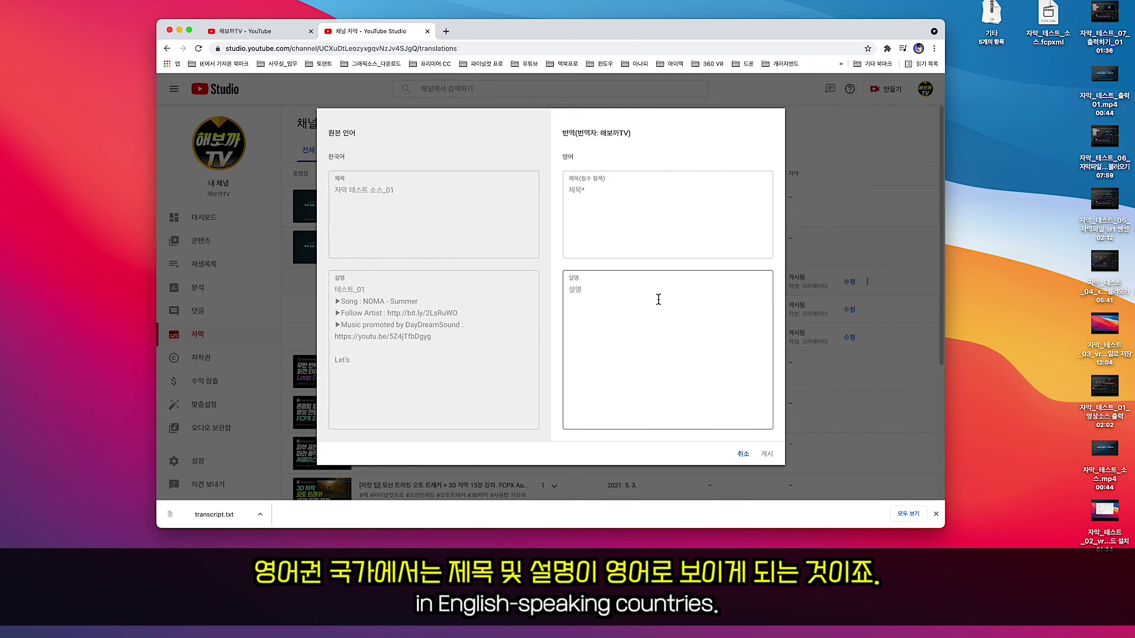
pyautogui.click(742, 454)
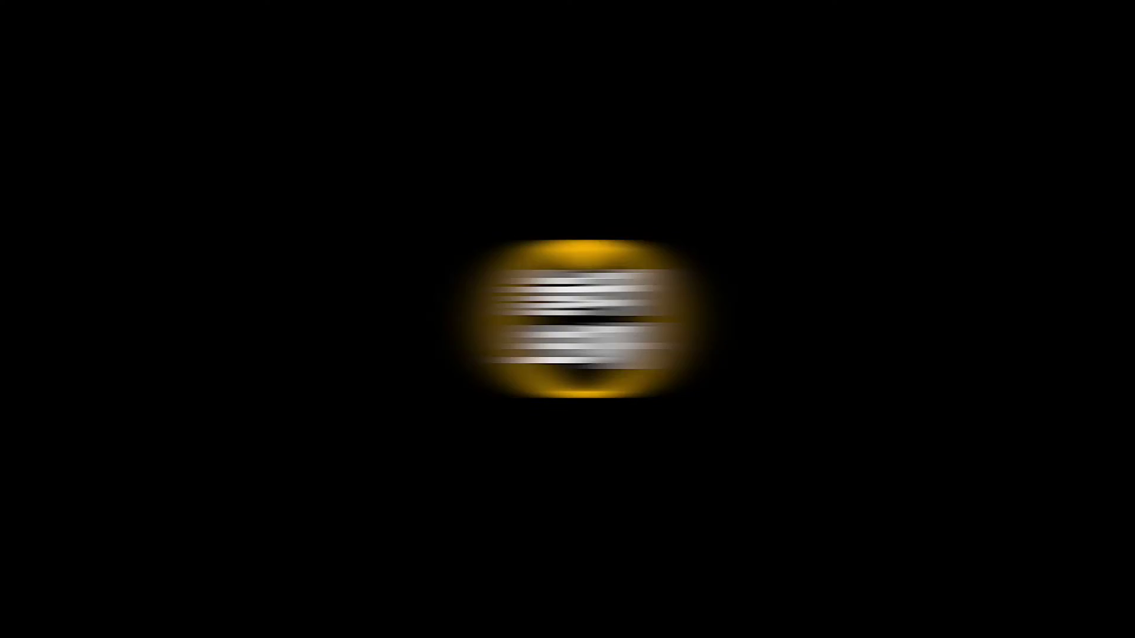